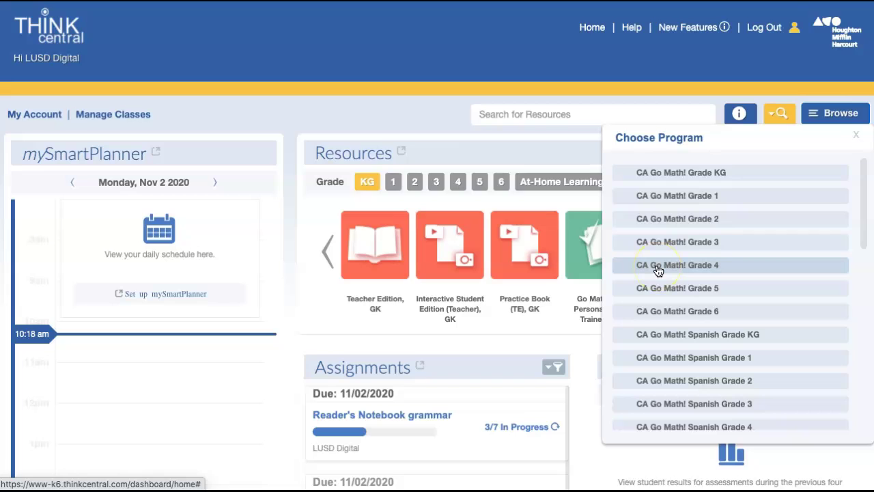
Step: Open Chapter 3: Multiply 2-Digit Numbers in Unit 1 of the CA Go Math! Grade 4 program structure
left_click(657, 266)
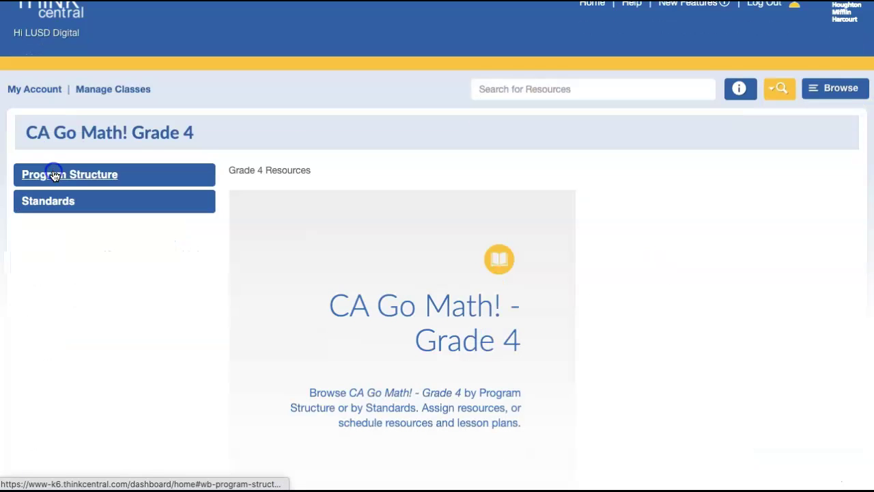
left_click(54, 175)
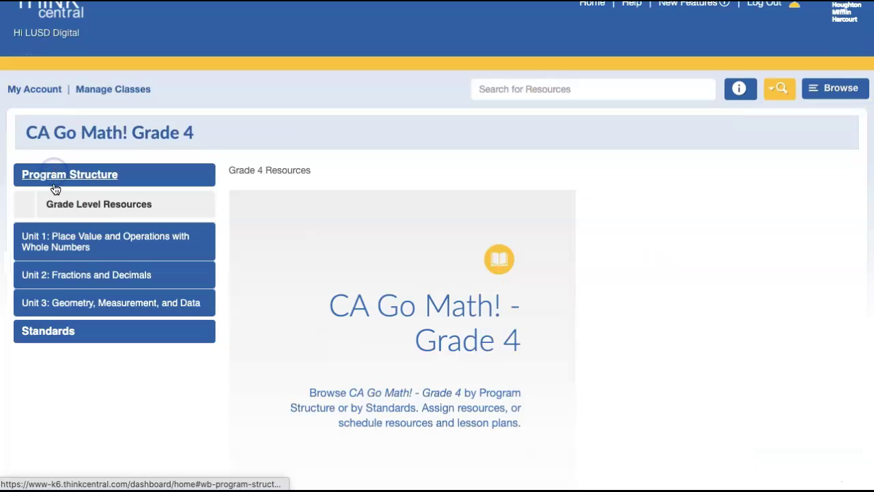
left_click(79, 238)
left_click(72, 271)
left_click(72, 271)
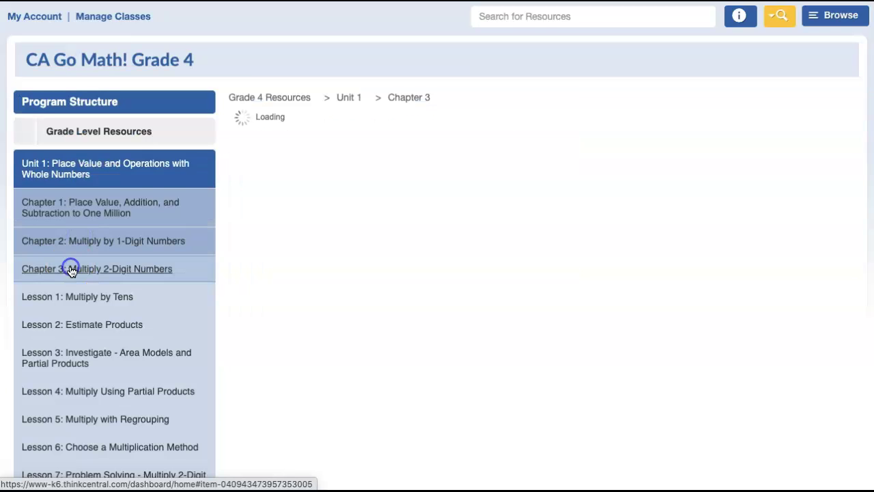
scroll(176, 316, "down", 2)
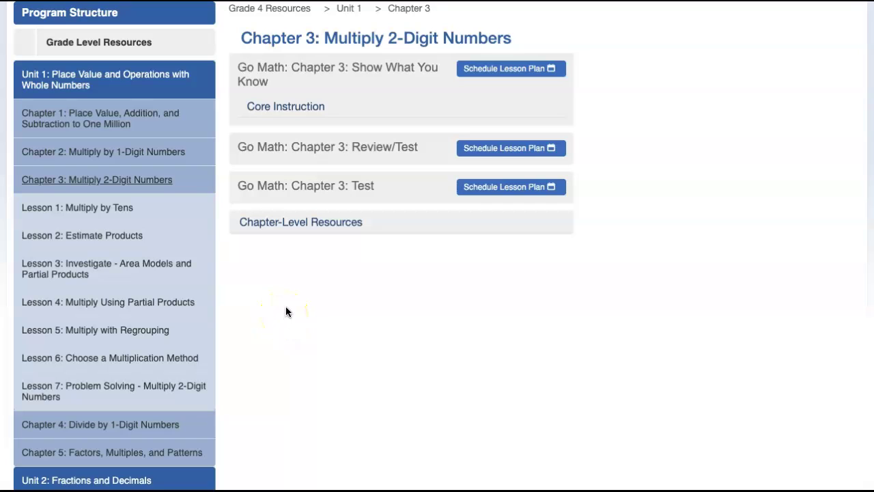
Step: Examine the assessment items in the lesson-level resources of Lesson 4: Multiply Using Partial Products
left_click(73, 303)
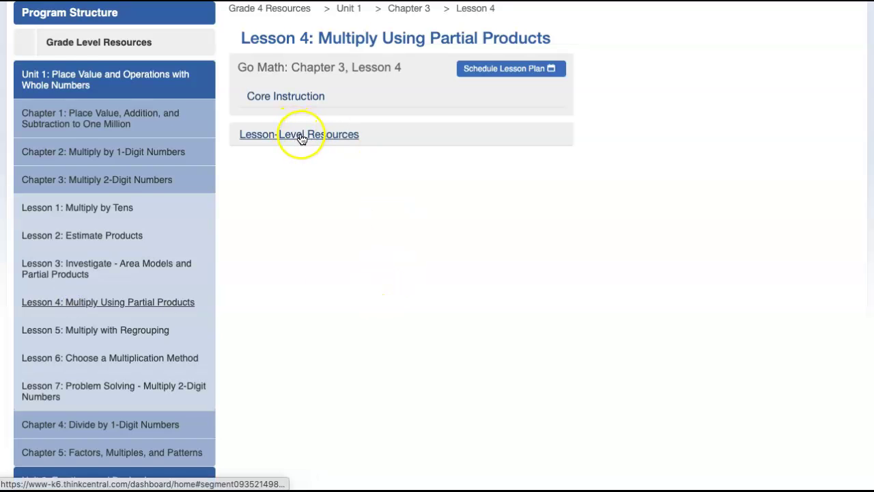
left_click(306, 136)
scroll(364, 315, "down", 3)
scroll(364, 315, "down", 12)
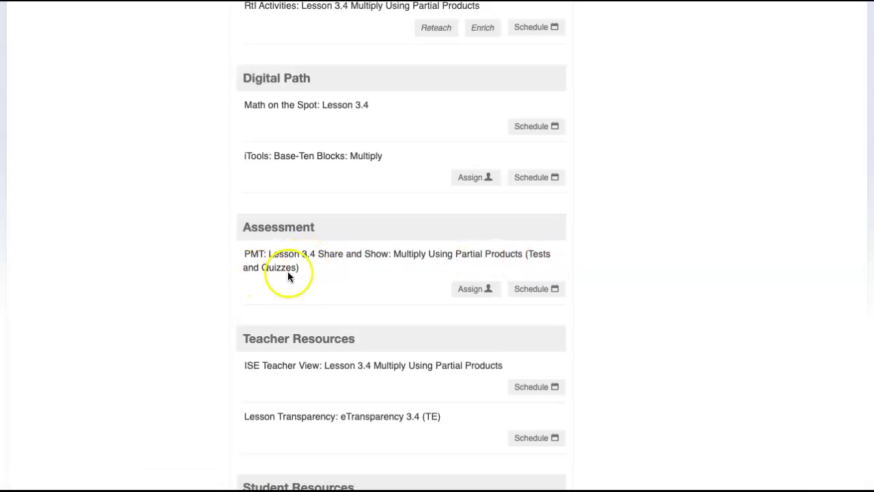
left_click(347, 258)
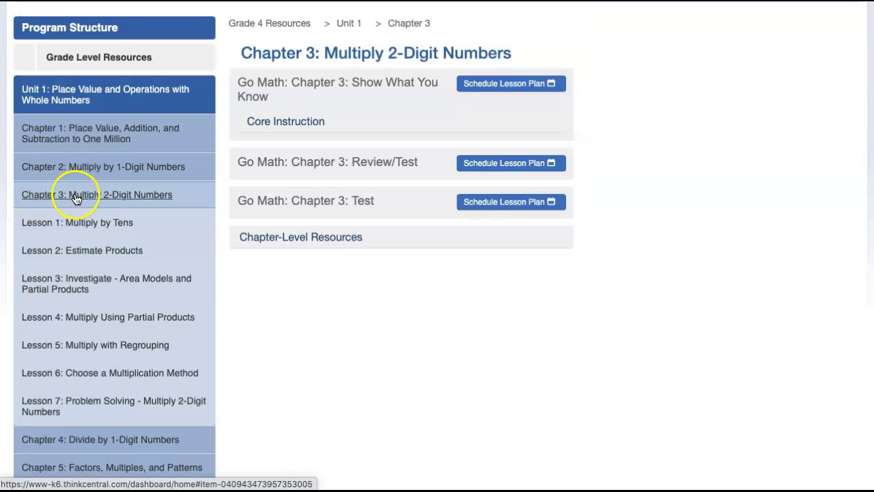
Step: Look through the Chapter 3 chapter-level resources for the PMT Mid-Chapter Checkpoint in the Assessment section
left_click(83, 196)
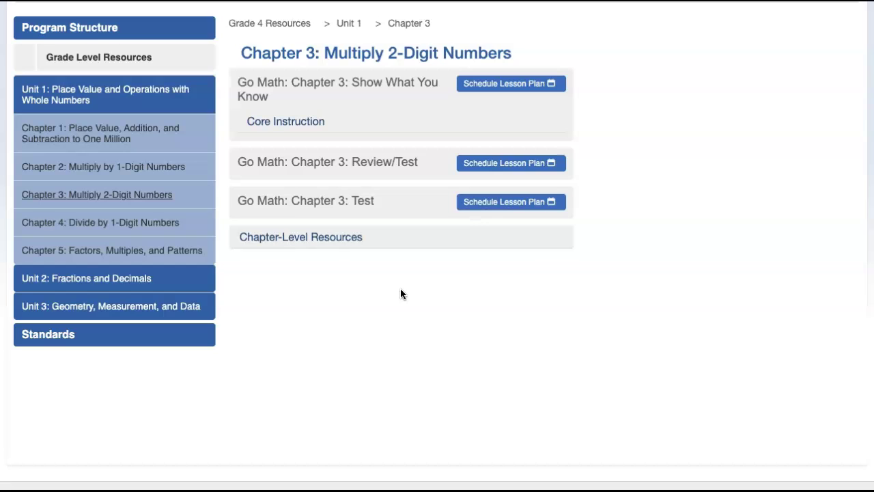
left_click(292, 239)
scroll(378, 377, "down", 8)
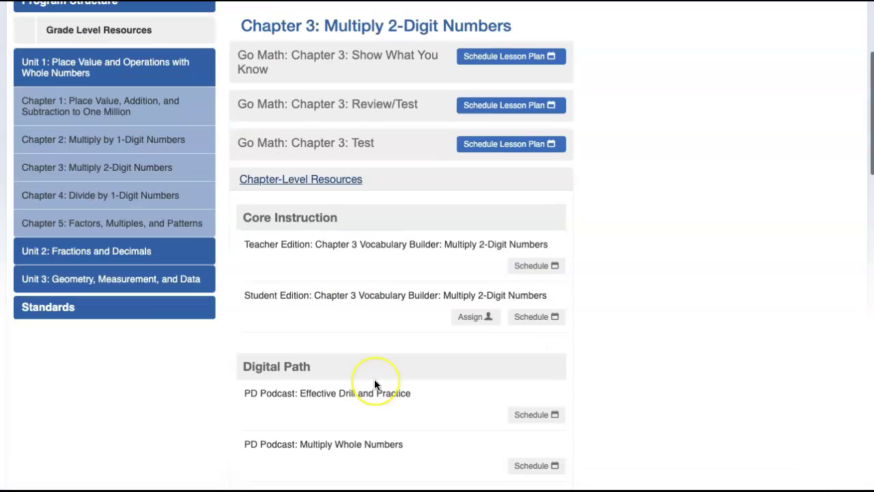
scroll(374, 384, "down", 3)
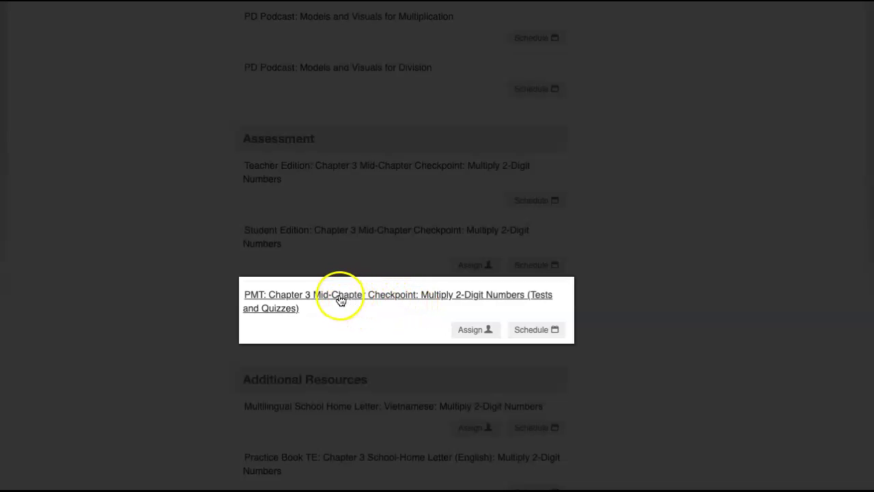
scroll(357, 306, "up", 15)
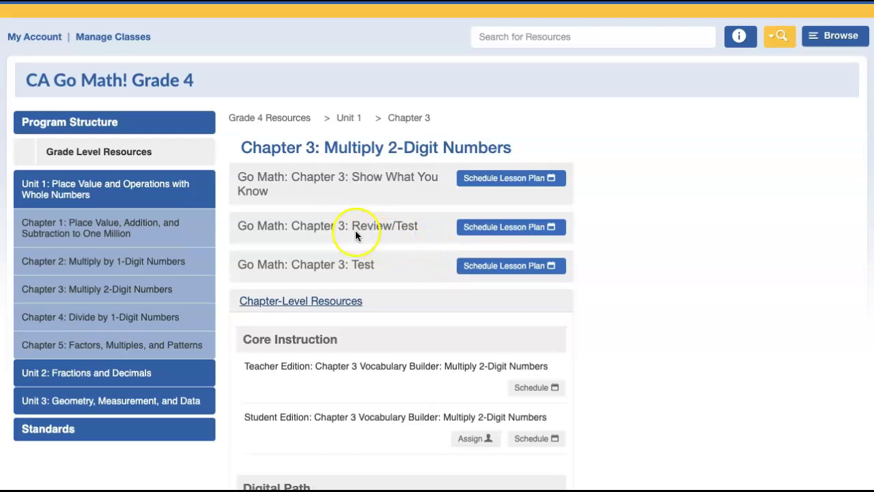
Step: Assign the PMT Chapter 3 Post-Test (Tests and Quizzes) from the Review/Test core instruction, choosing to modify it first
left_click(373, 229)
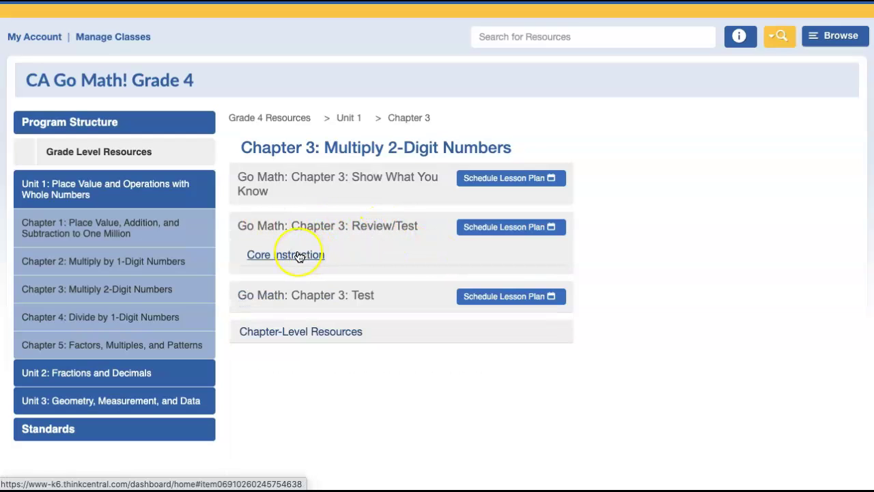
left_click(299, 256)
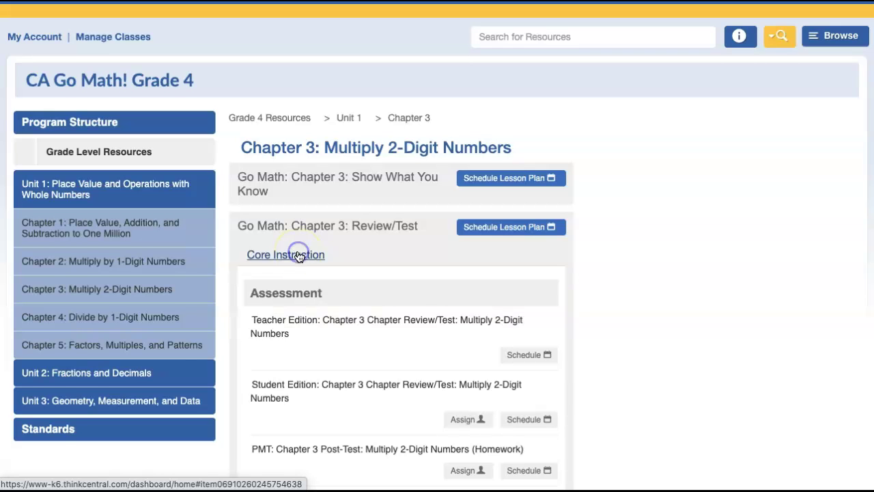
scroll(357, 384, "down", 5)
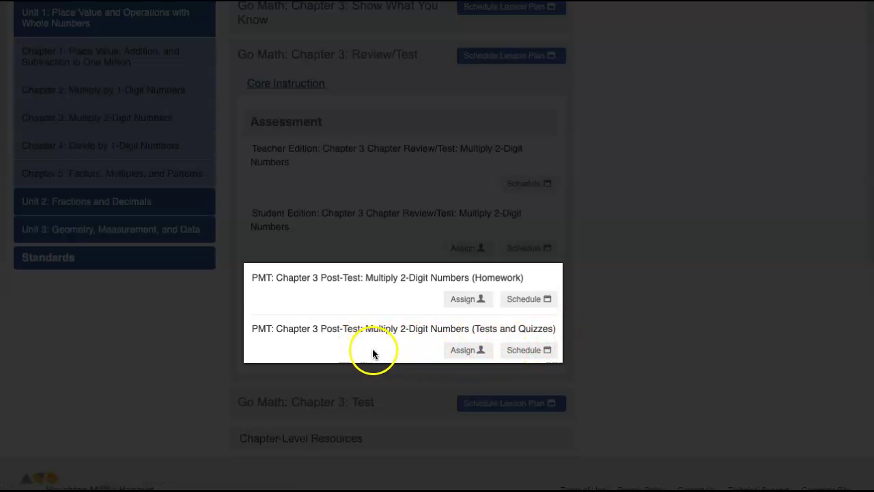
left_click(468, 351)
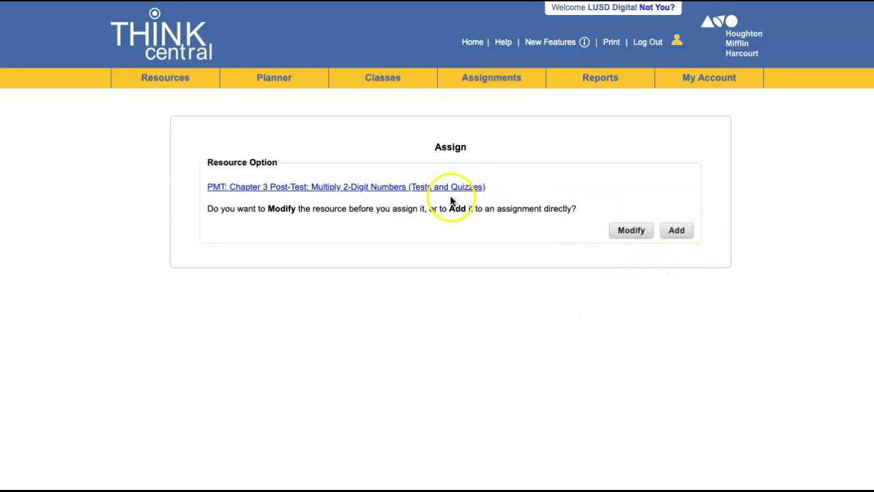
left_click(626, 236)
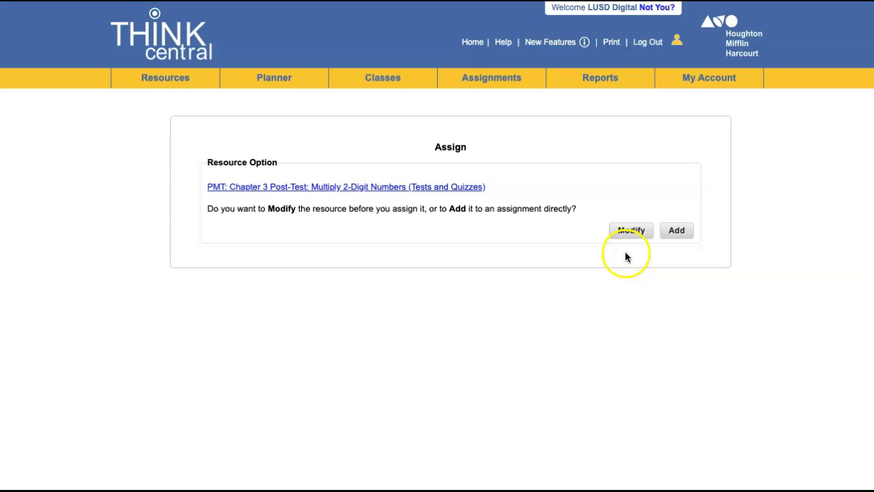
left_click(628, 231)
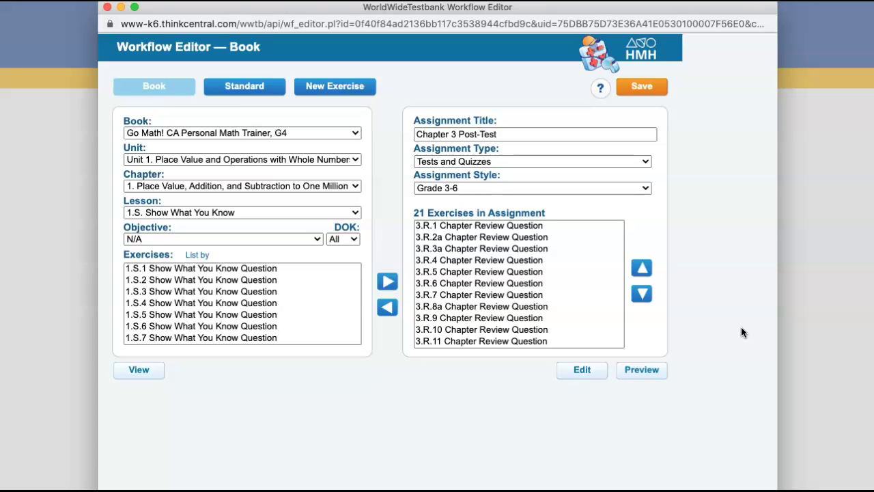
Step: Preview the post-test's questions and remove the 3.R.6 Chapter Review Question from the assignment
scroll(507, 289, "down", 5)
scroll(507, 289, "up", 5)
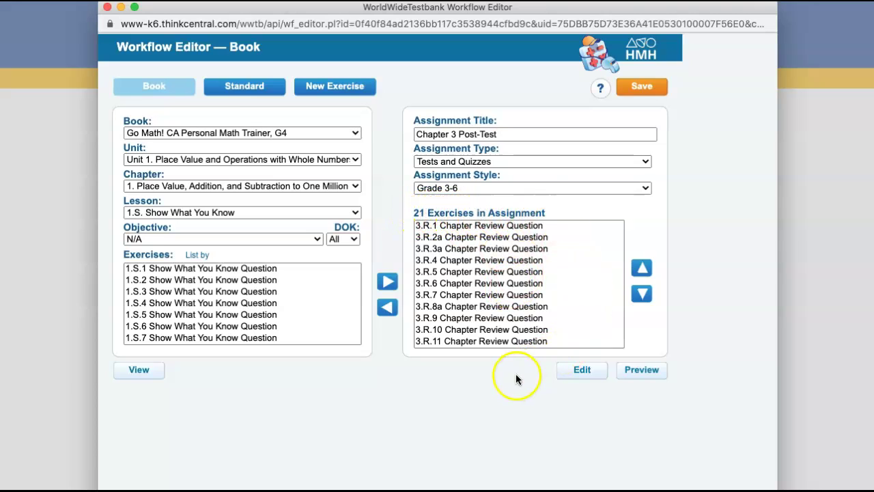
left_click(448, 227)
left_click(647, 369)
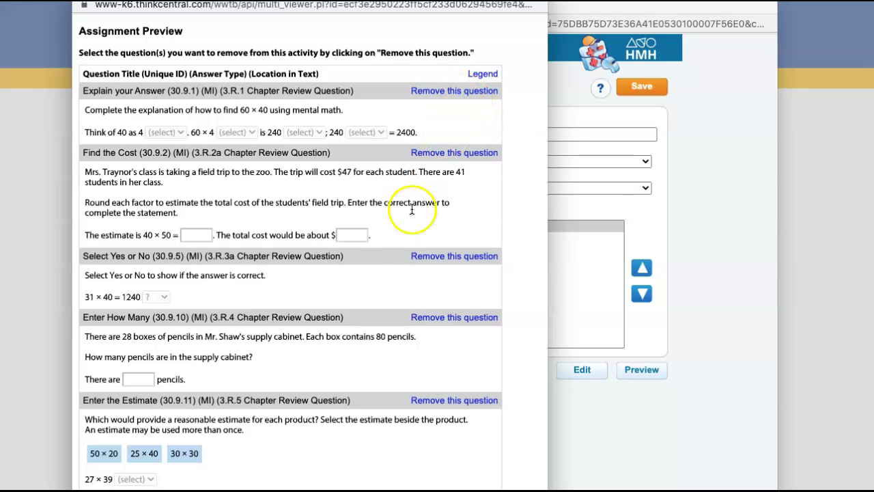
scroll(366, 277, "down", 3)
scroll(371, 283, "up", 3)
scroll(380, 261, "down", 1)
scroll(380, 261, "down", 4)
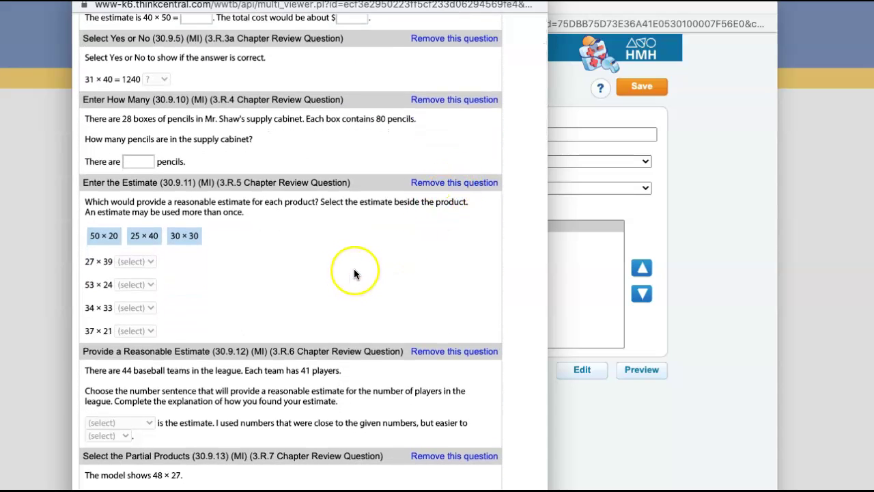
scroll(355, 273, "down", 4)
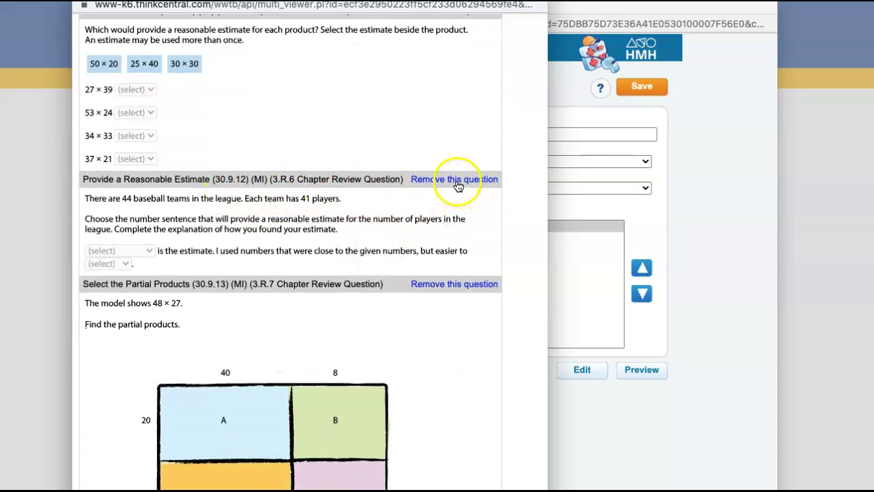
left_click(455, 181)
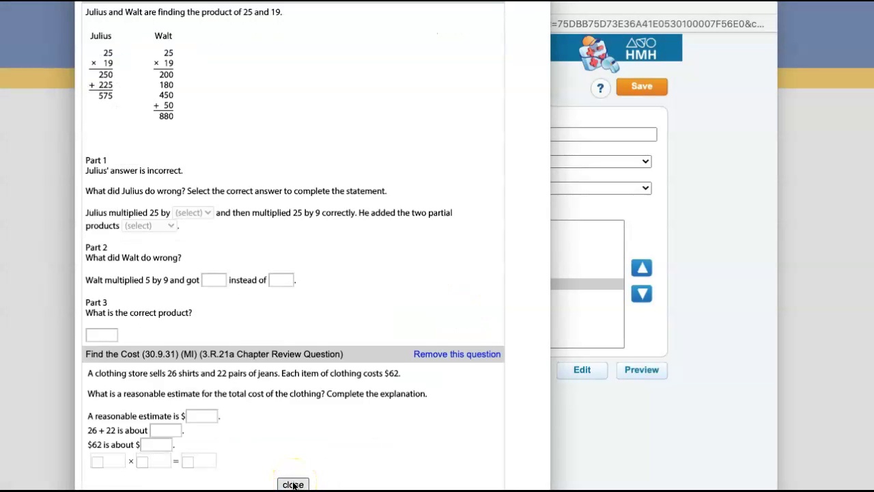
left_click(293, 484)
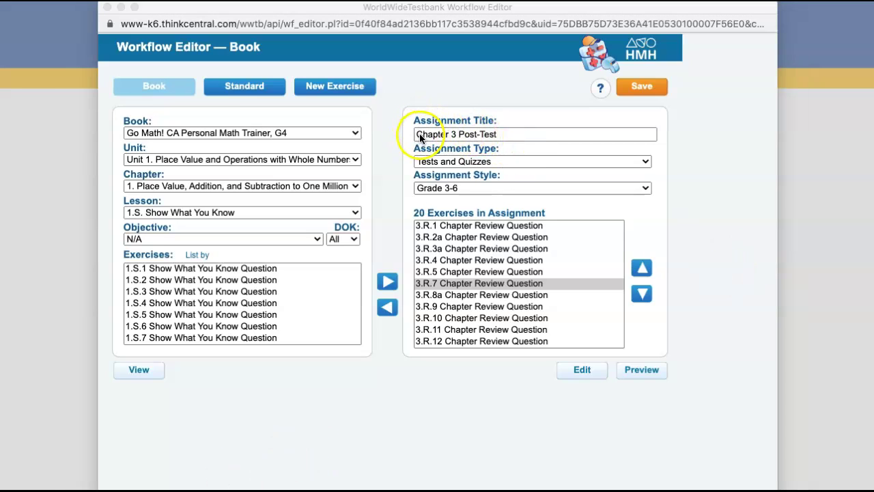
Step: Move the 3.R.1 Chapter Review Question down one place in the assignment's exercise order
left_click(510, 135)
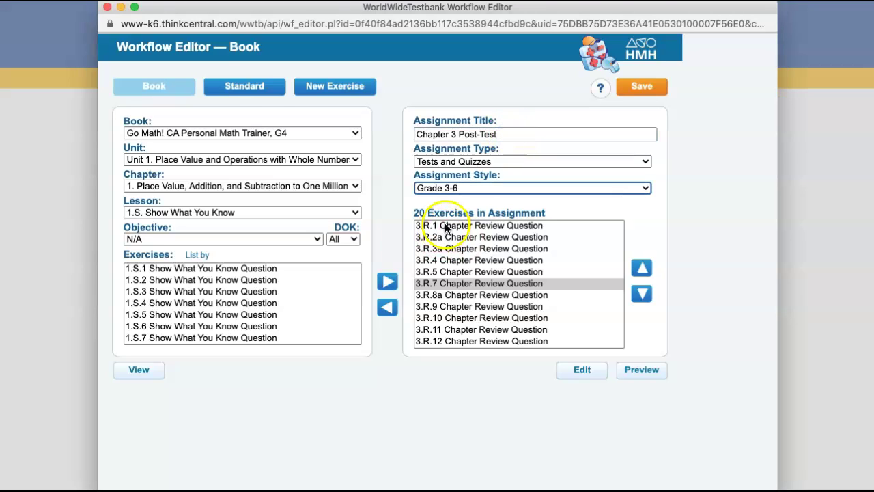
left_click(445, 227)
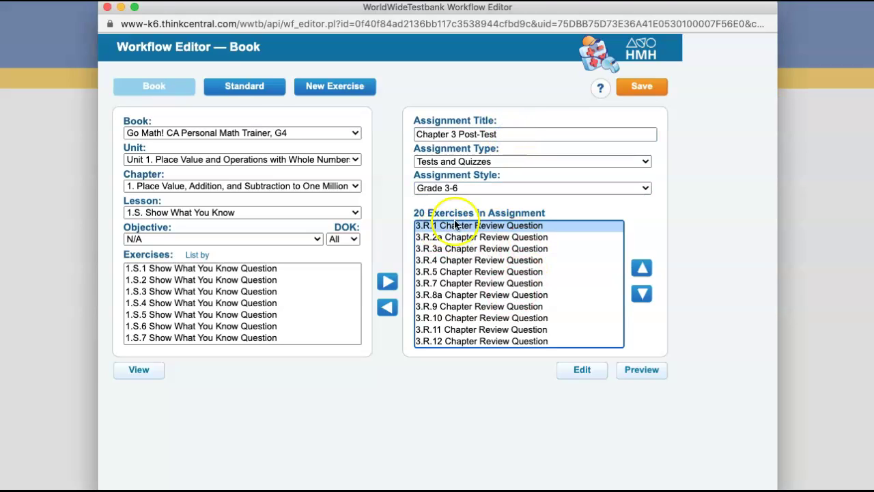
left_click(642, 293)
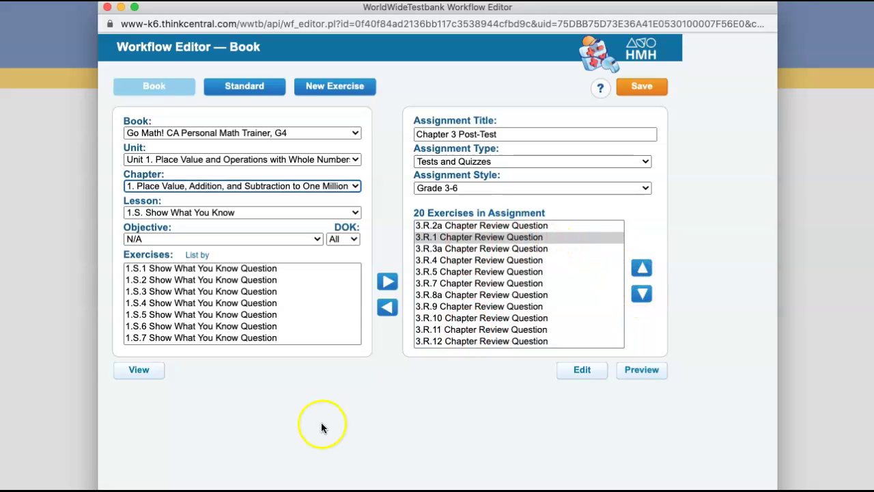
Step: List the available exercises for Chapter 3, Multiply 2-Digit Numbers, lesson 3.5 Multiply with Regrouping, keeping all objectives
left_click(269, 400)
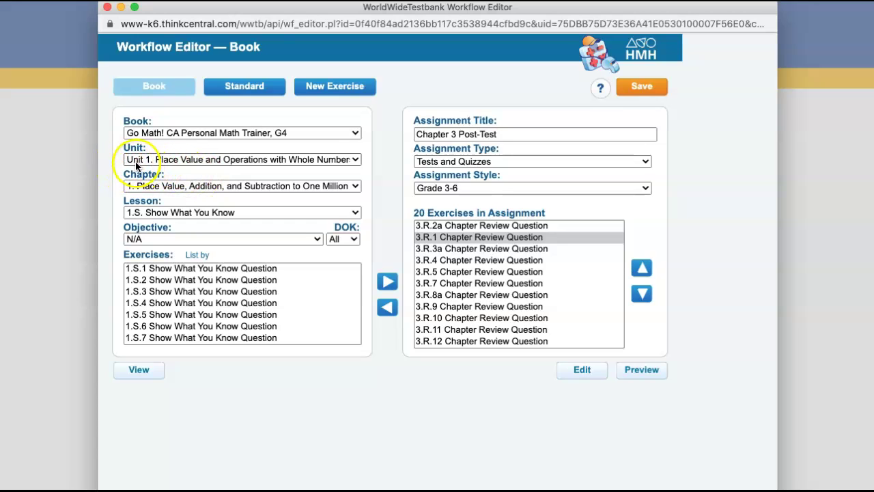
left_click(197, 184)
left_click(196, 211)
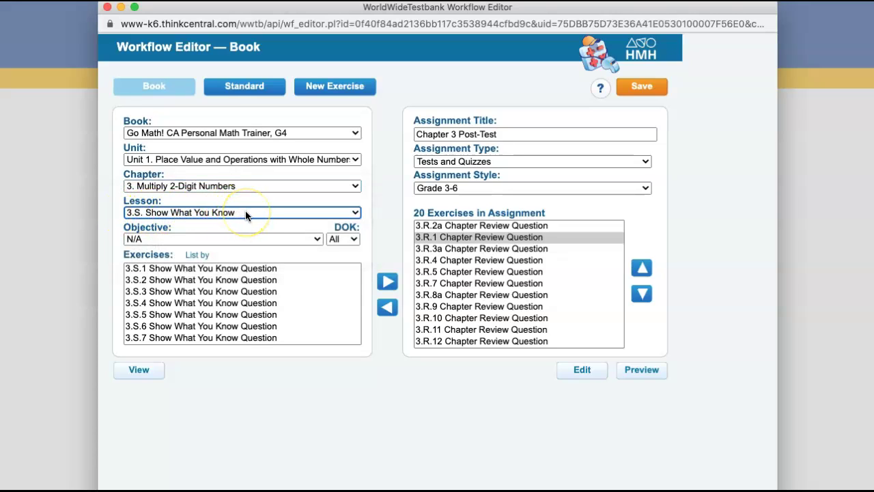
left_click(246, 214)
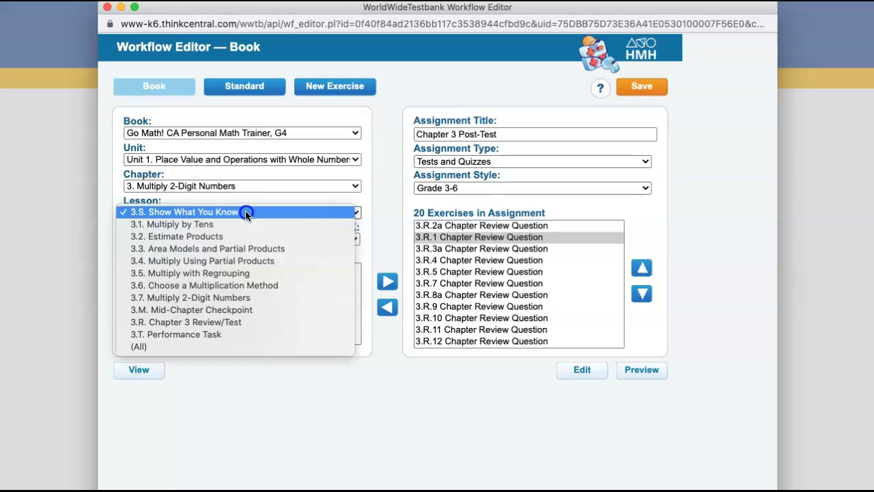
left_click(289, 273)
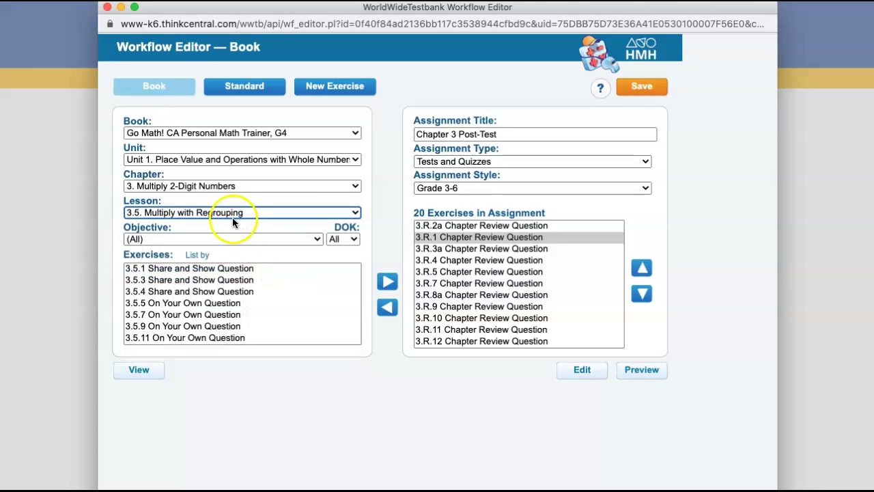
left_click(300, 236)
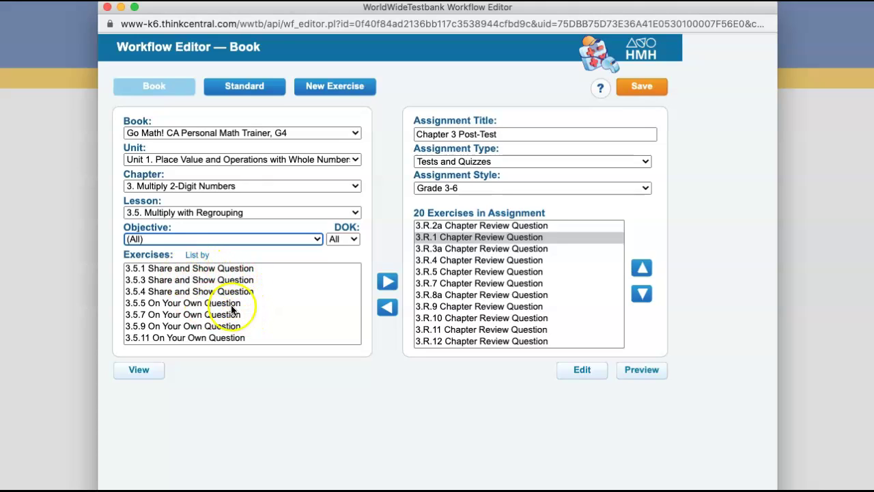
Step: View the 3.5.5 On Your Own Question and add it to the assignment
left_click(140, 303)
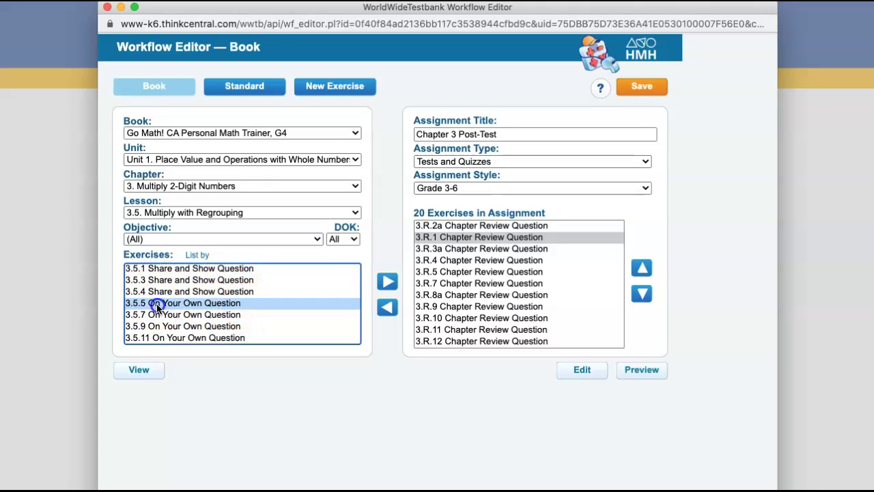
left_click(142, 378)
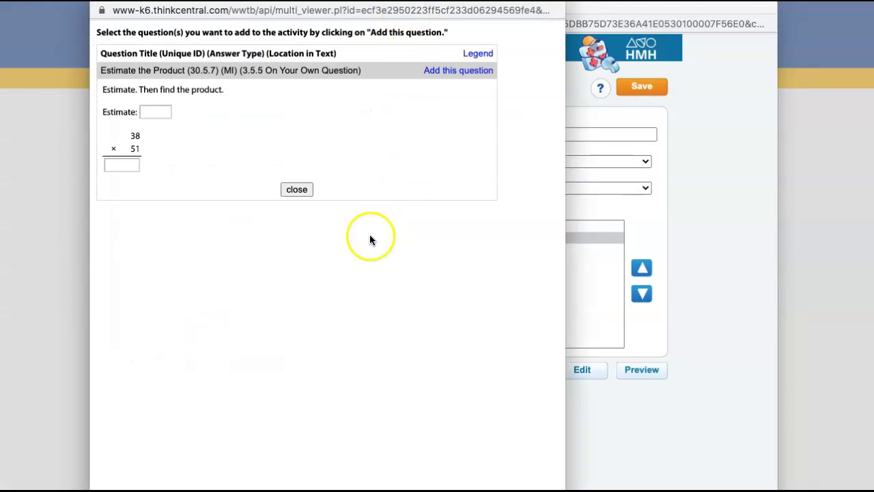
left_click(438, 73)
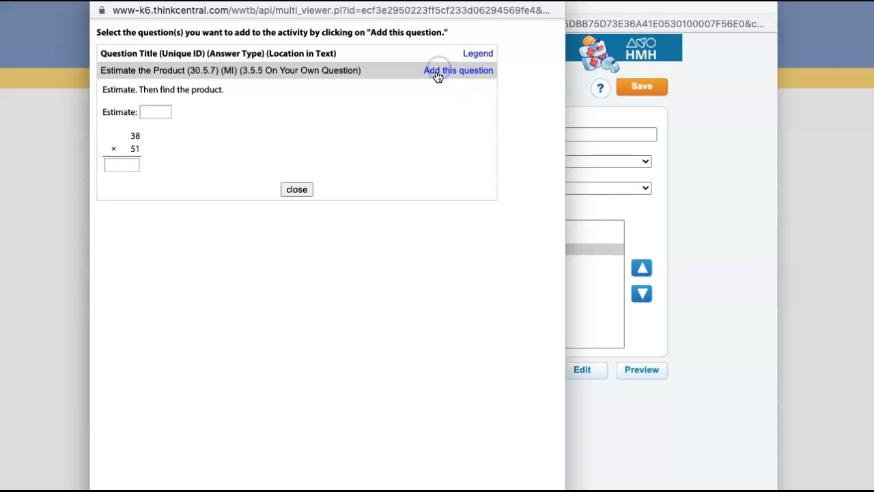
left_click(297, 191)
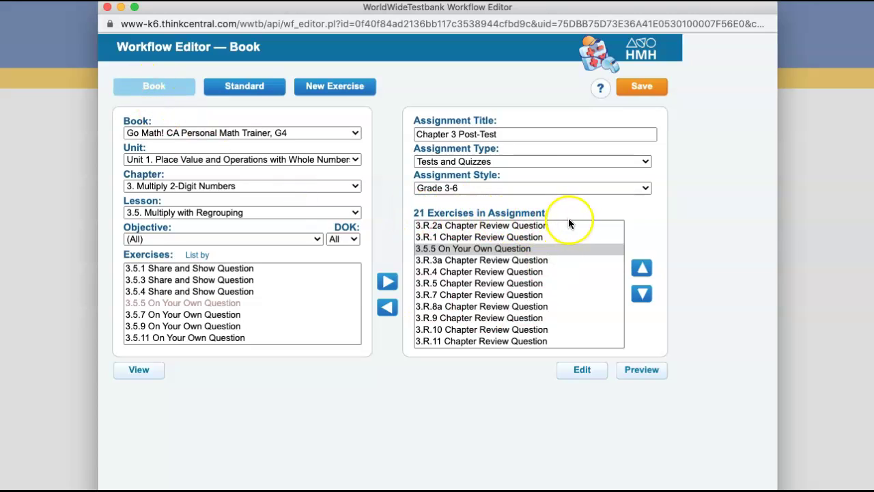
Step: Save the customized Chapter 3 Post-Test, keeping Chapter 3, Multiply 2-Digit Numbers, as the source chapter
left_click(196, 186)
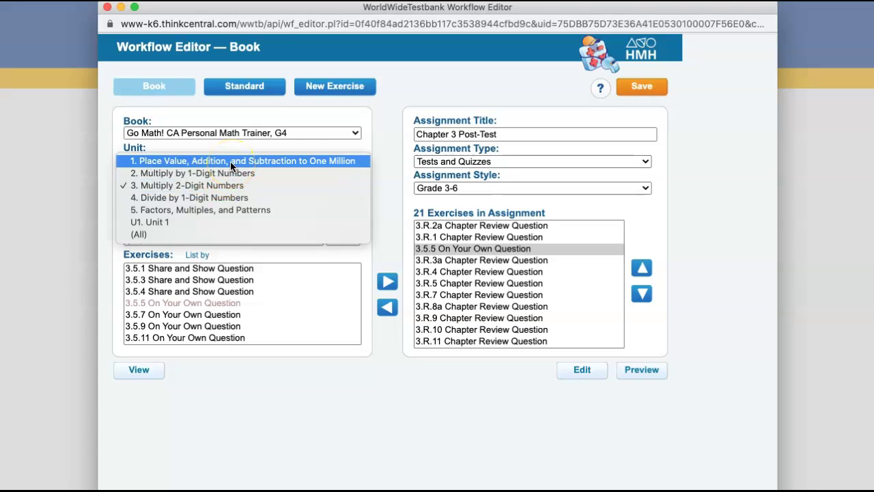
left_click(383, 372)
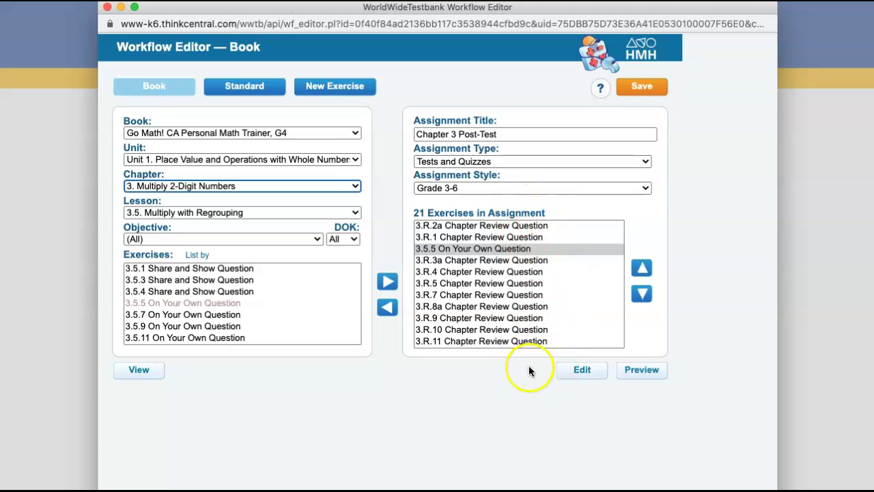
left_click(642, 87)
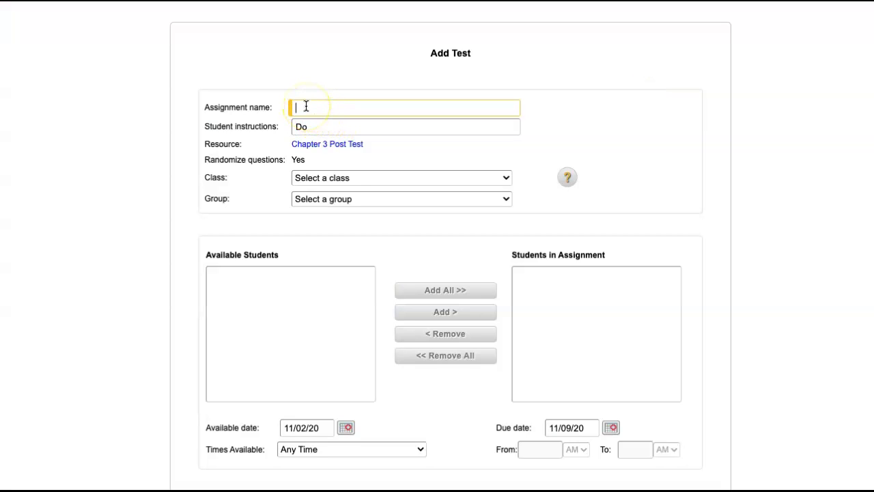
Step: Name the test assignment "Math Chapter 3 test" and assign it to all students in the LUSD Digital class
type("Math Chapter 3 test")
left_click(376, 177)
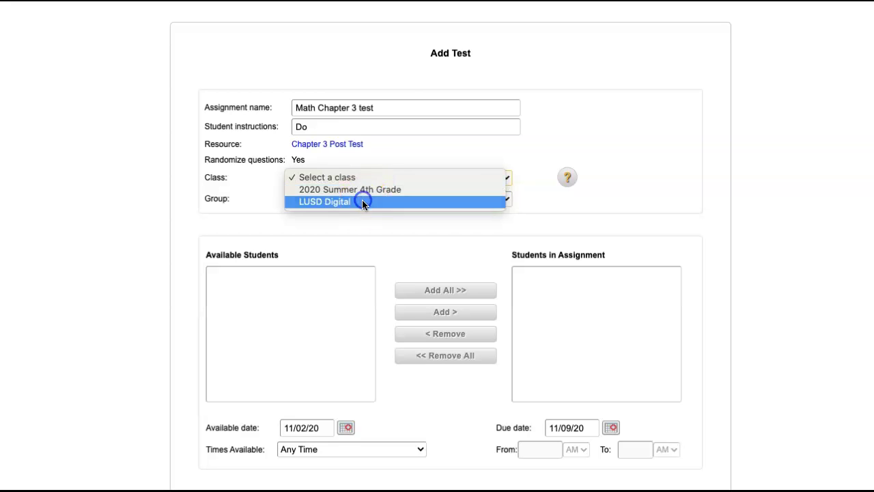
left_click(363, 201)
scroll(219, 357, "down", 1)
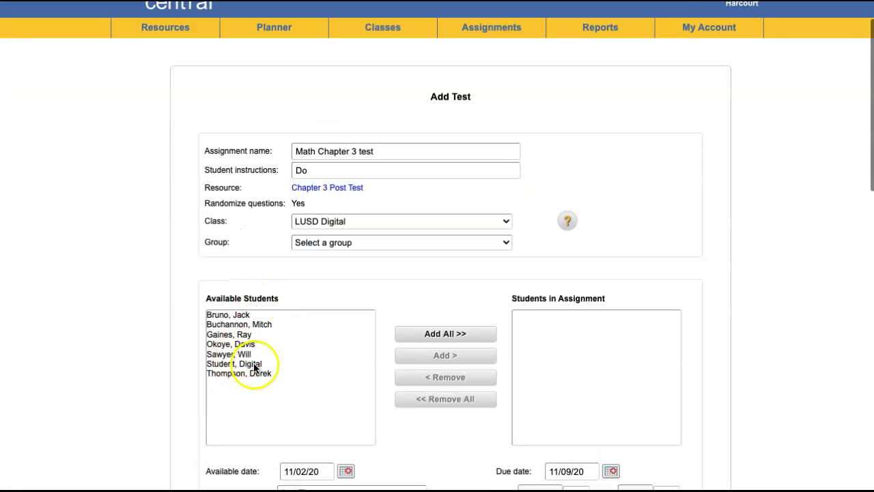
left_click(445, 333)
Step: Review the test's dates and assessment settings, keep the defaults, and save the new assignment
scroll(363, 344, "down", 5)
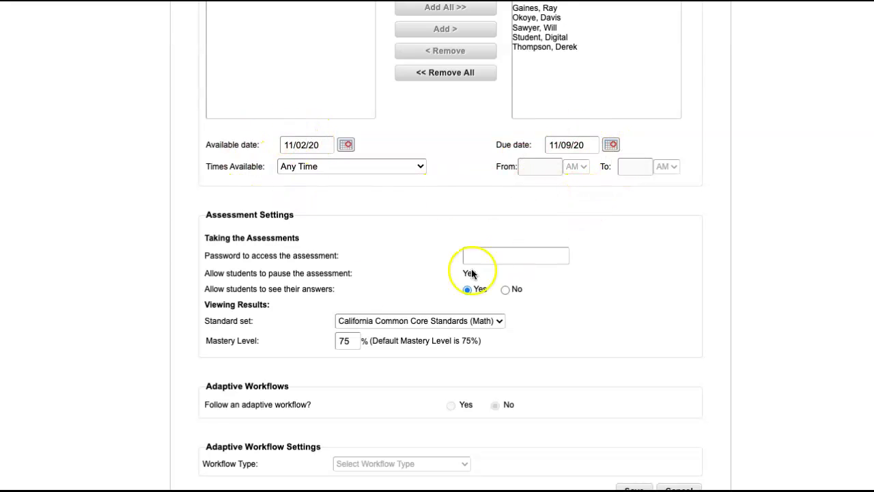
scroll(225, 194, "down", 2)
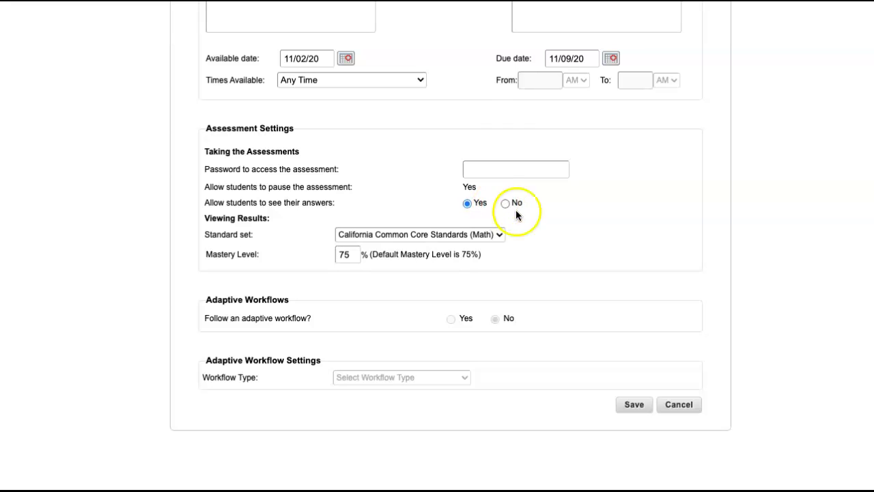
scroll(401, 341, "down", 1)
left_click(631, 347)
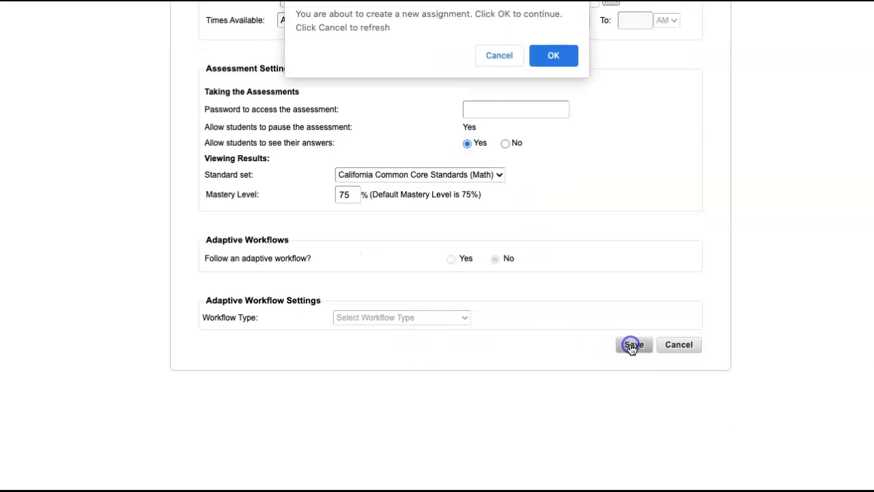
left_click(554, 56)
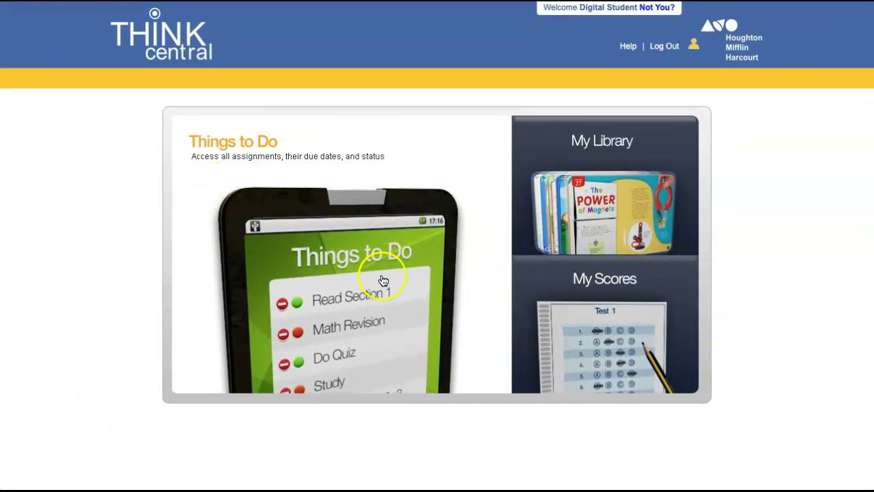
Step: In the student account, open Math Chapter 3 test from the assigned things to do and start it
left_click(347, 297)
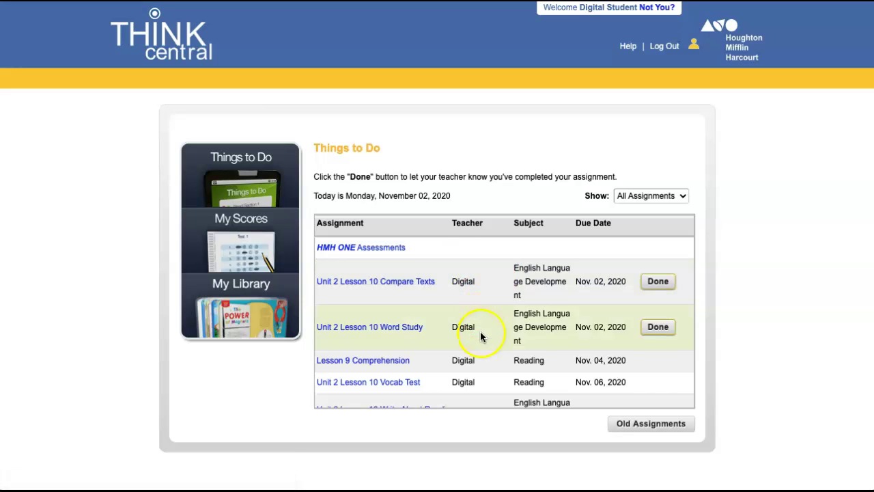
scroll(511, 353, "down", 3)
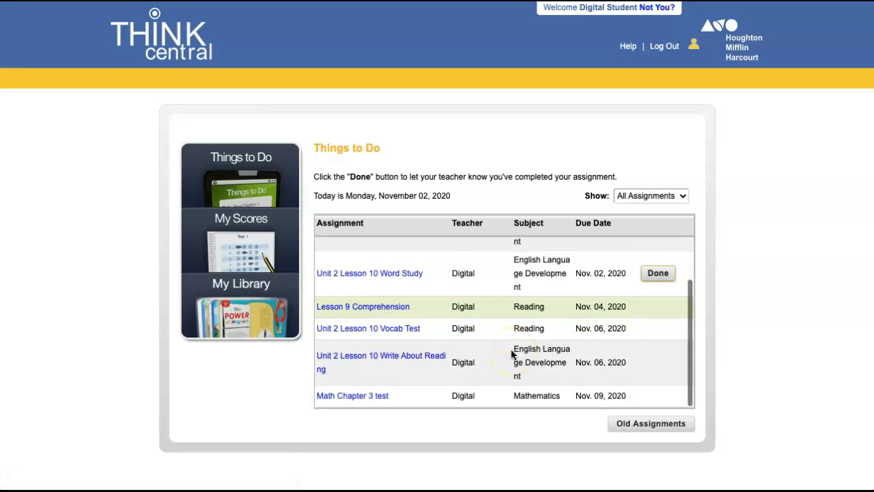
left_click(356, 400)
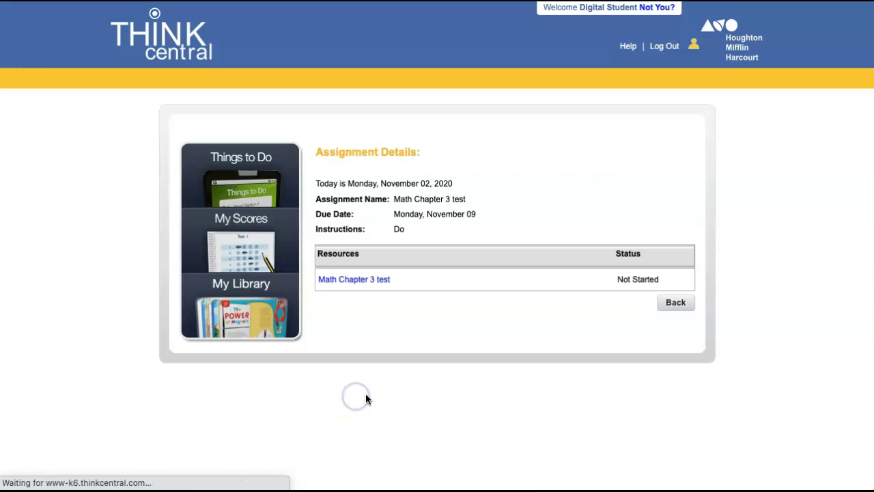
left_click(348, 282)
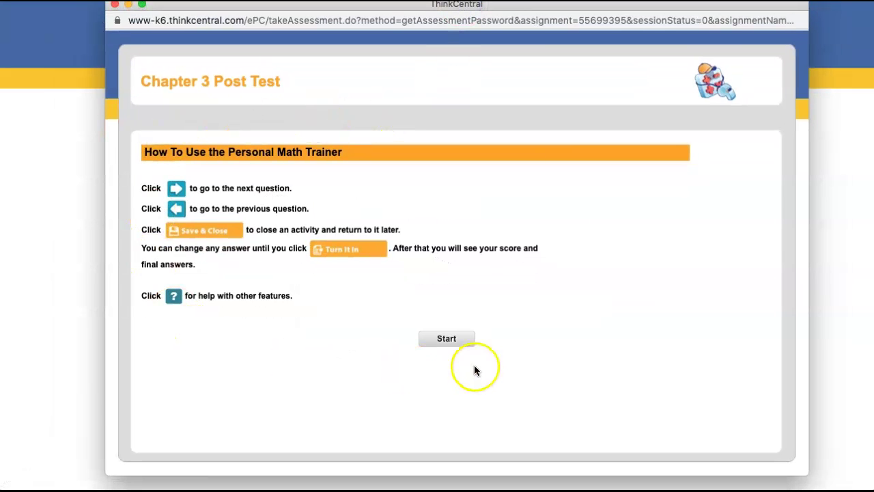
left_click(449, 341)
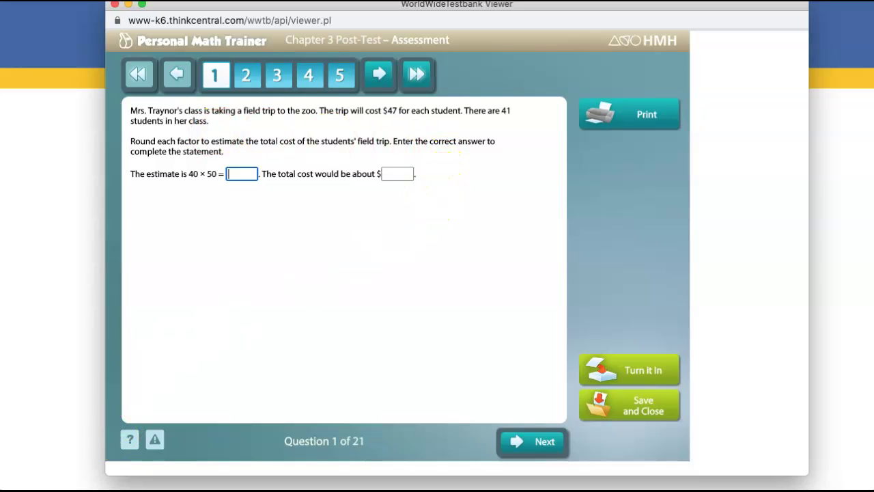
Step: Answer question 1 with 200 for the product and 200 for the total cost, and advance to question 2
type("200")
left_click(397, 177)
type("200")
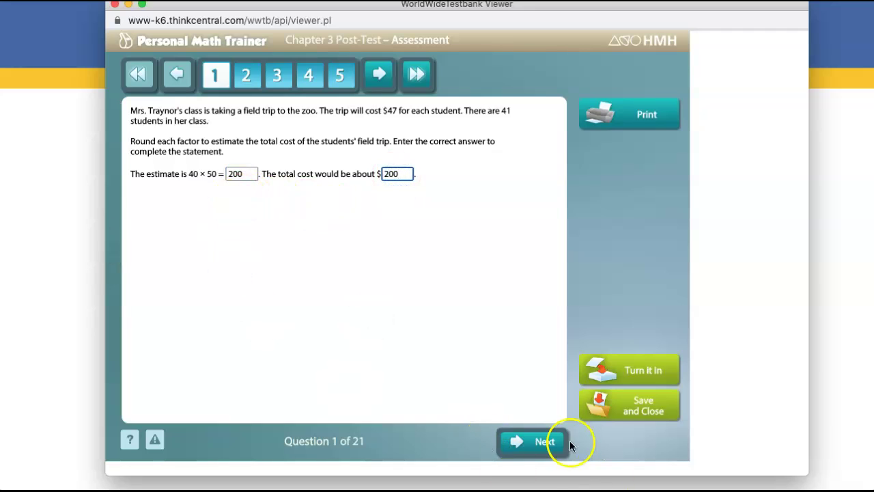
left_click(536, 444)
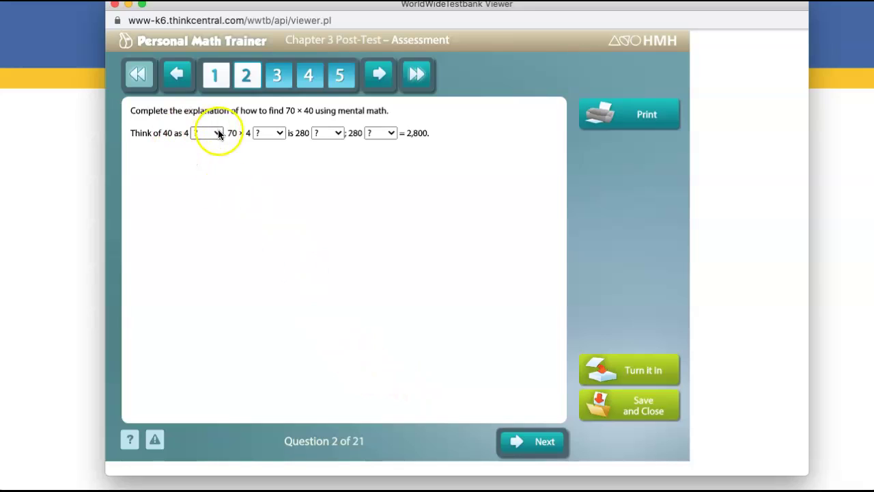
Step: Complete the question 2 explanation by choosing tens for all four blanks, and advance to the following question
left_click(217, 134)
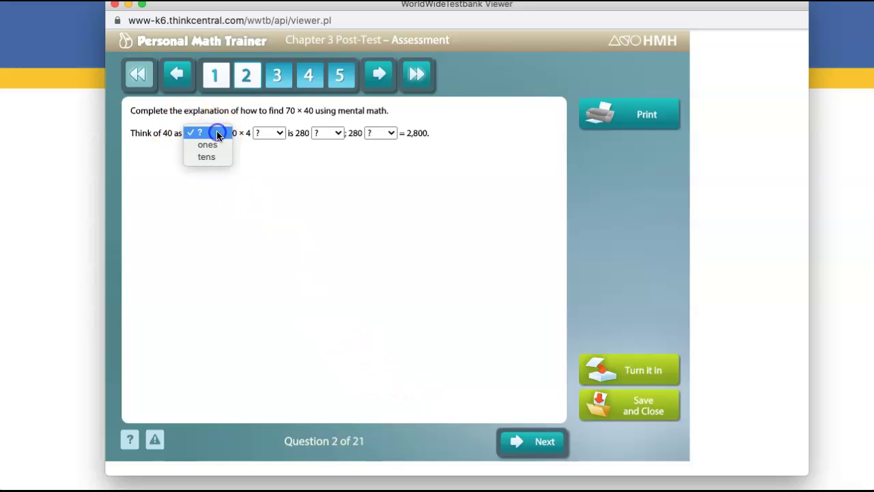
left_click(219, 157)
left_click(280, 133)
left_click(270, 133)
left_click(279, 145)
left_click(333, 134)
left_click(339, 145)
left_click(381, 133)
left_click(390, 143)
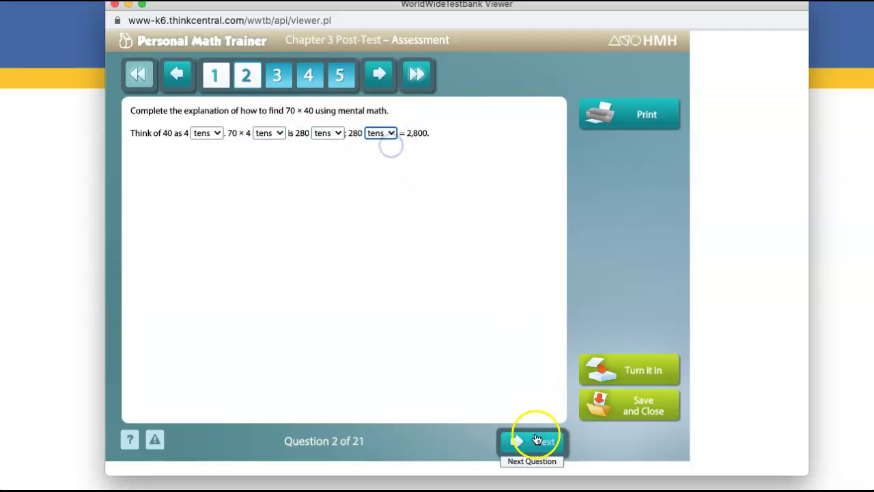
left_click(538, 443)
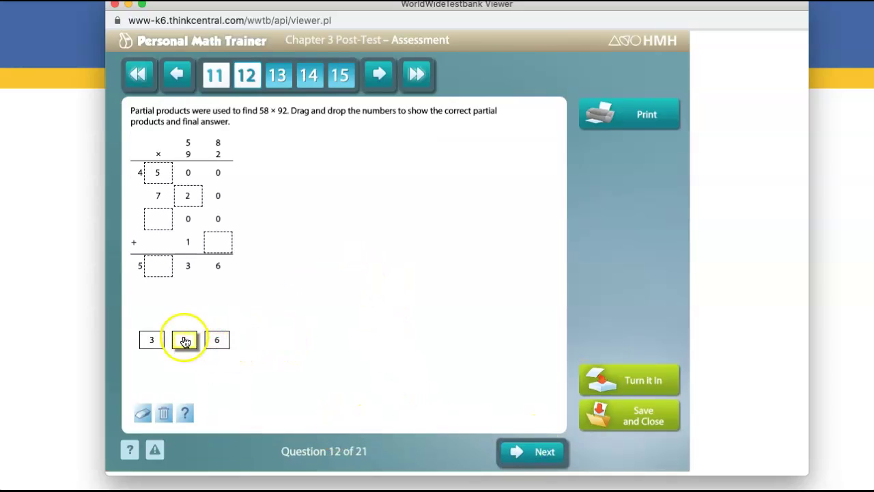
Step: In question 12, fill the third partial product's blank with 1 and the fourth's with 6, and turn in the test after question 21
left_click_drag(185, 341, 159, 219)
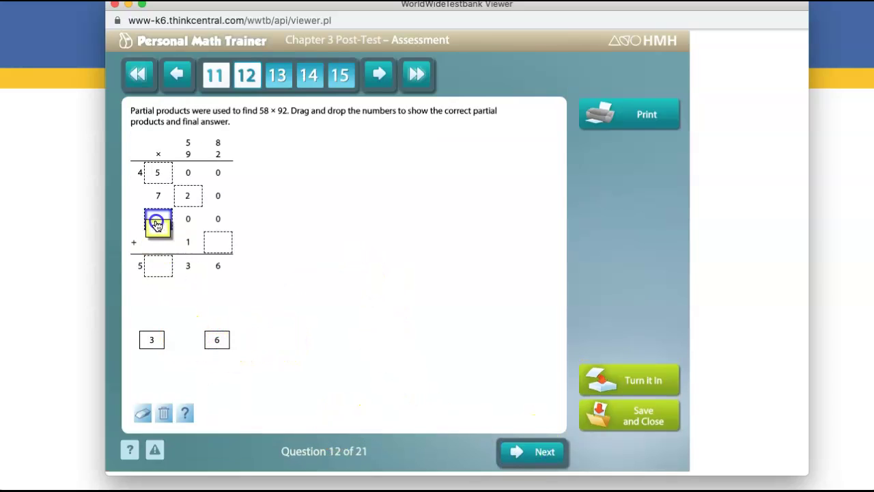
left_click_drag(217, 339, 218, 246)
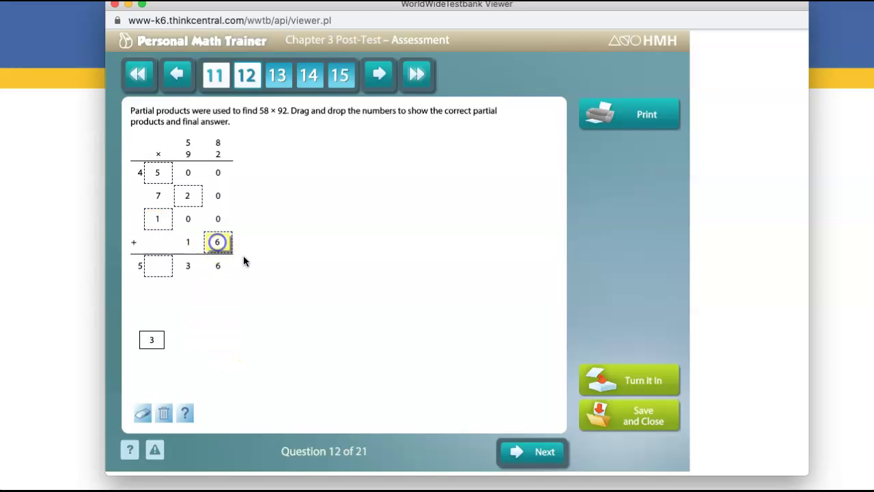
left_click(530, 453)
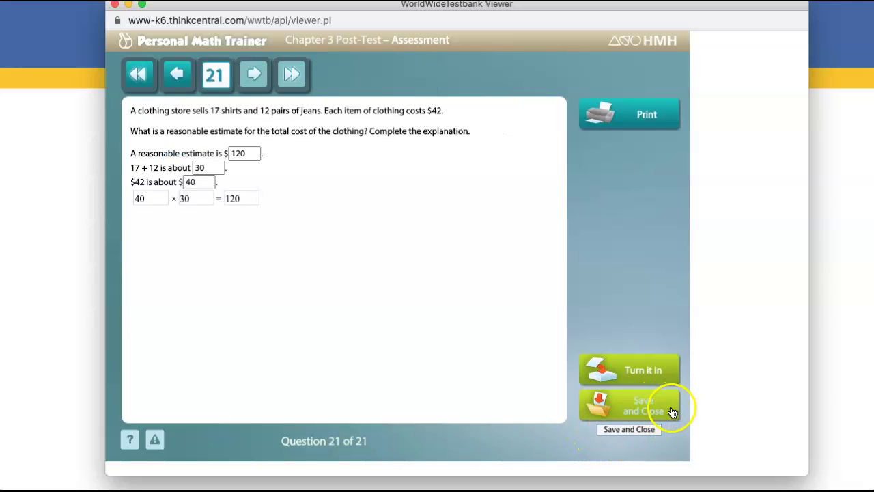
left_click(638, 372)
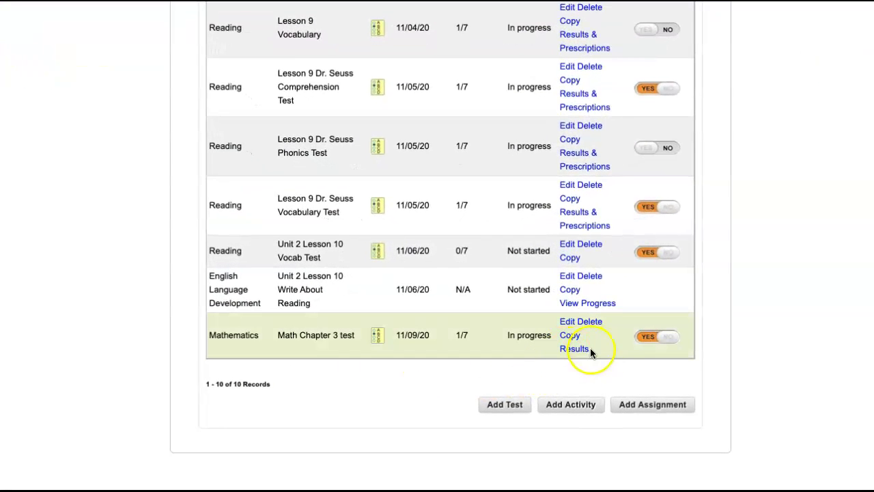
Step: In the teacher's assignment list, open the Math Chapter 3 test results and the student's detailed score report
left_click(575, 350)
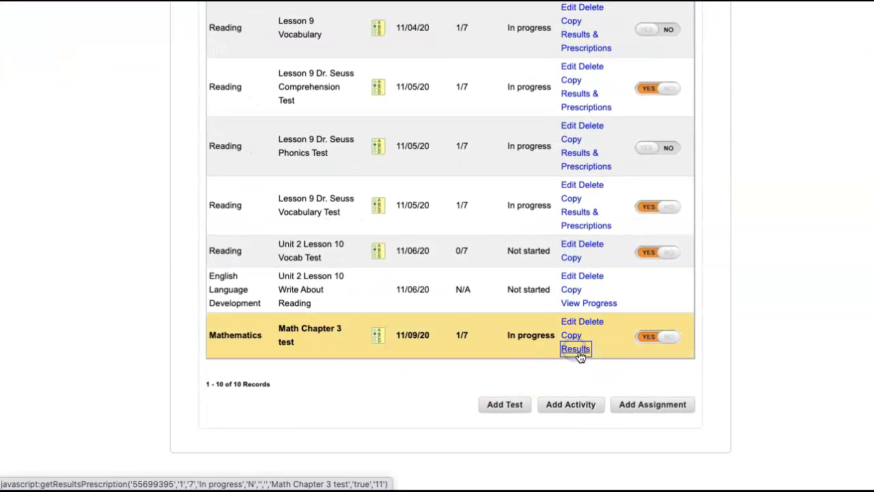
scroll(387, 388, "down", 2)
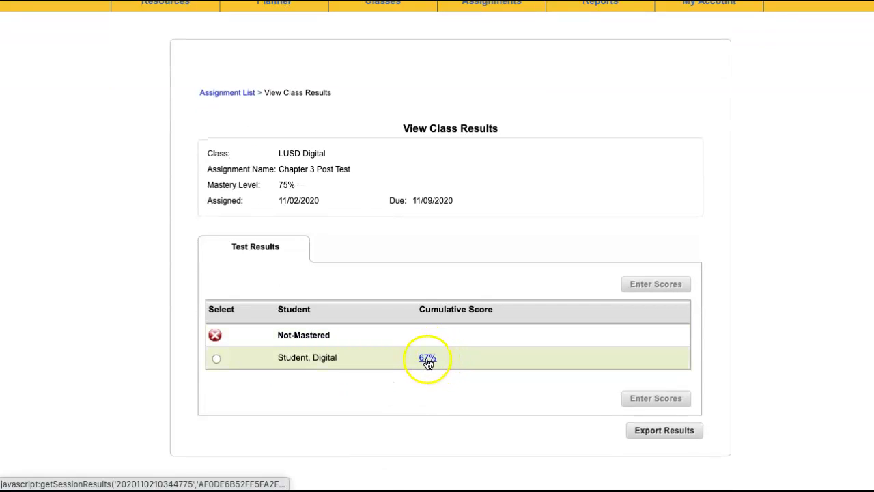
left_click(428, 360)
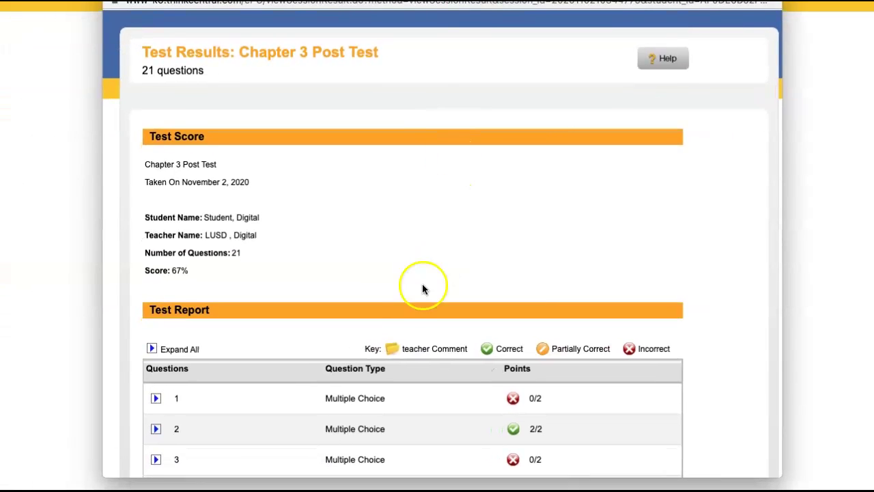
Step: Expand the test report's questions and compare the student's response to question 1 with the correct response
scroll(423, 371, "down", 5)
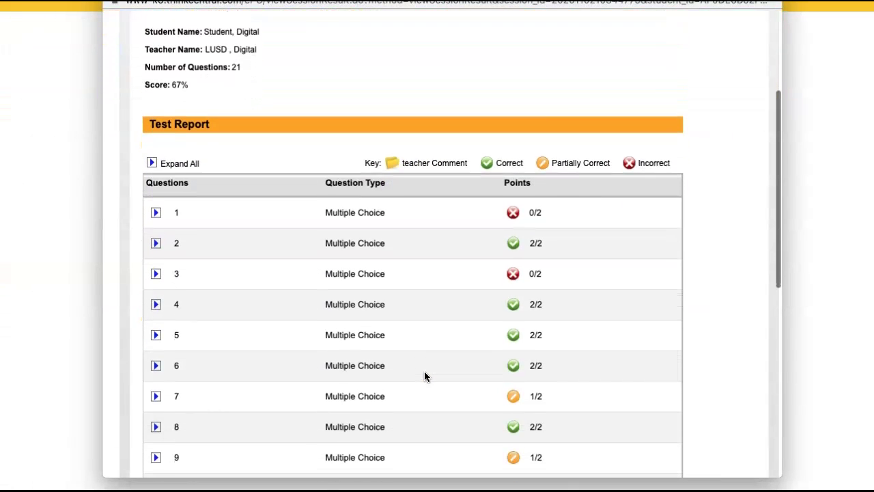
left_click(157, 205)
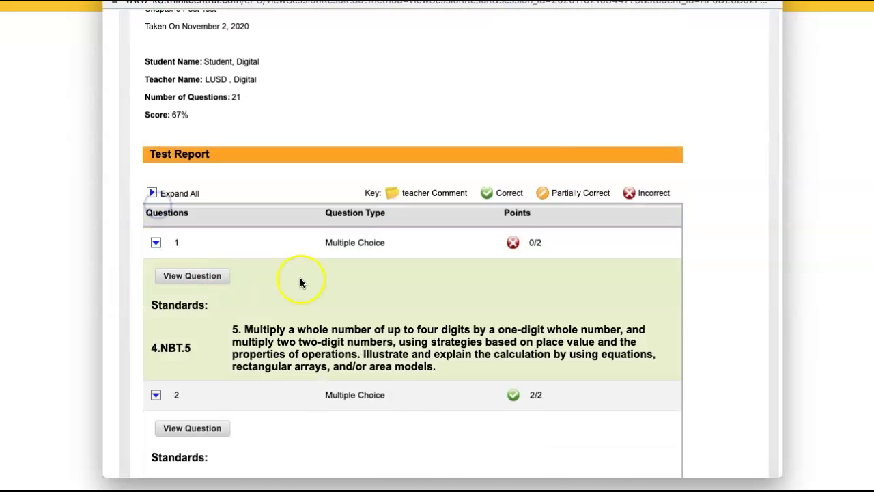
scroll(273, 269, "down", 1)
left_click(203, 257)
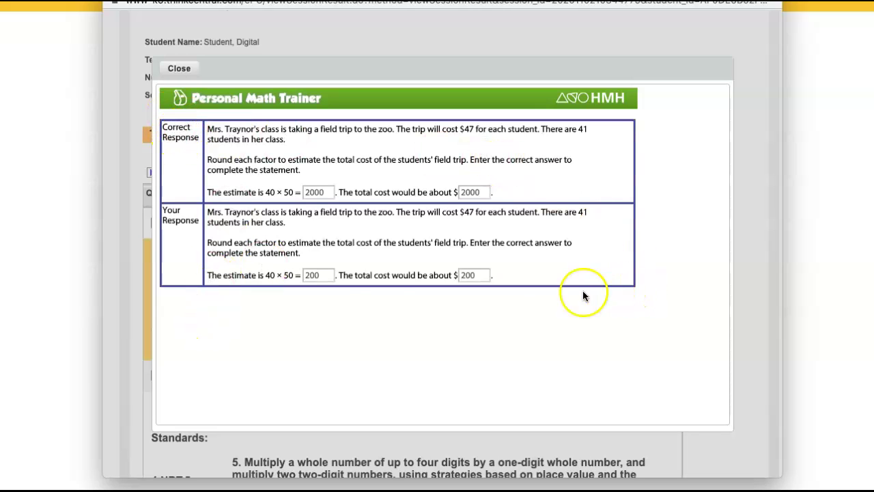
left_click(184, 70)
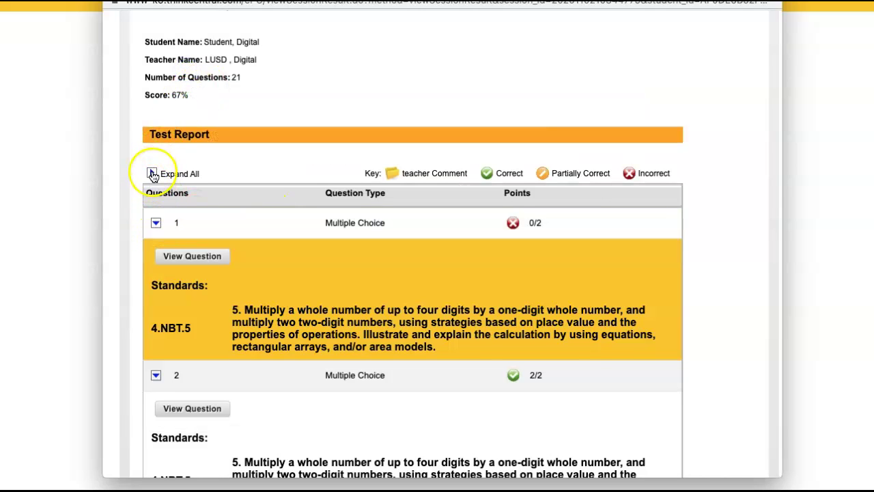
Step: Examine the points and standards for each question, view the student's response to question 9, and close the test report
left_click(152, 173)
scroll(295, 268, "down", 1)
scroll(295, 269, "down", 15)
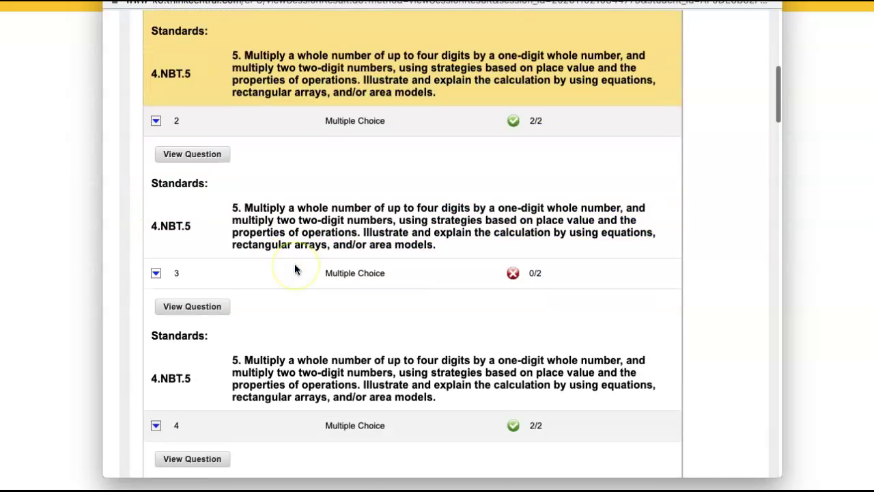
scroll(295, 268, "down", 10)
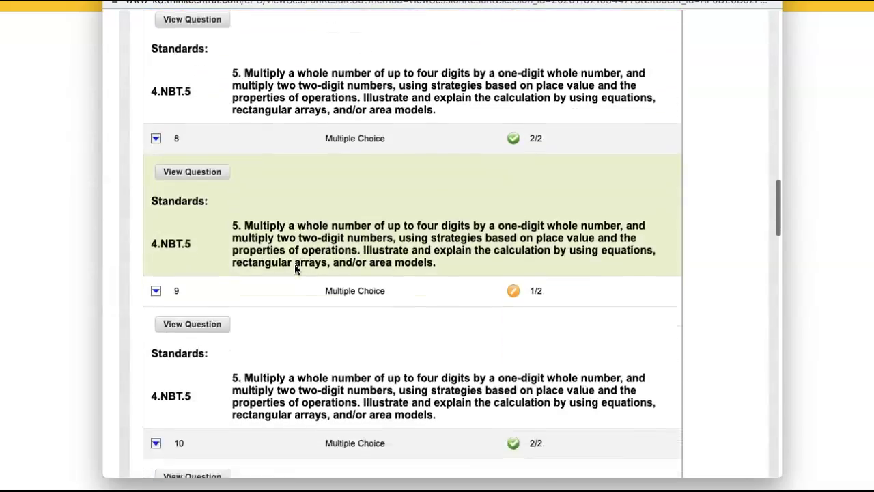
scroll(295, 268, "up", 6)
scroll(295, 268, "up", 3)
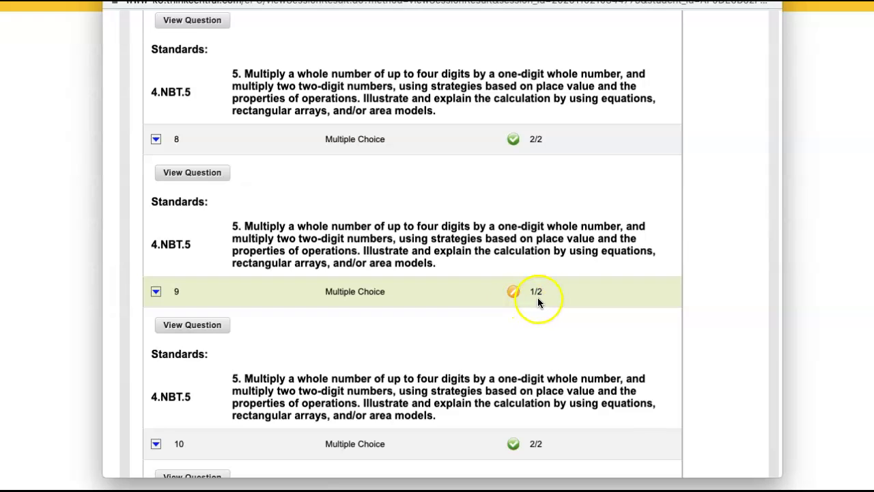
left_click(205, 325)
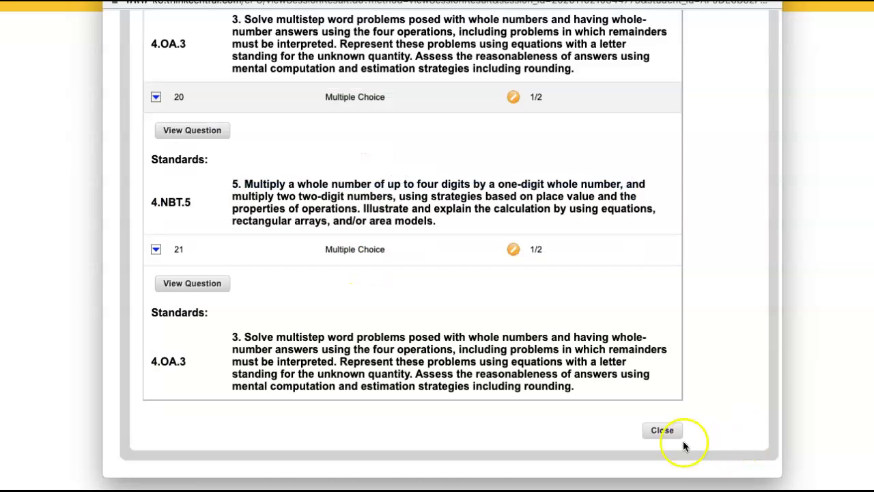
left_click(662, 431)
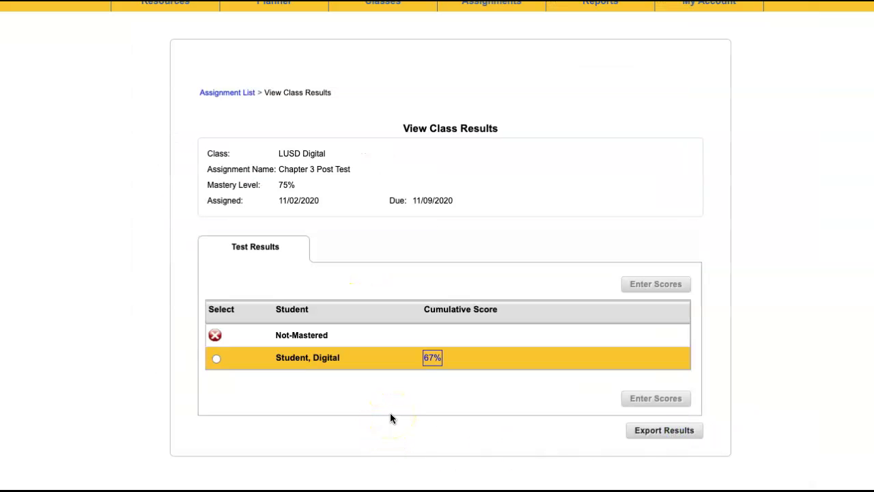
Step: Open the student's Chapter 3 Post Test for scoring from the class results
left_click(216, 358)
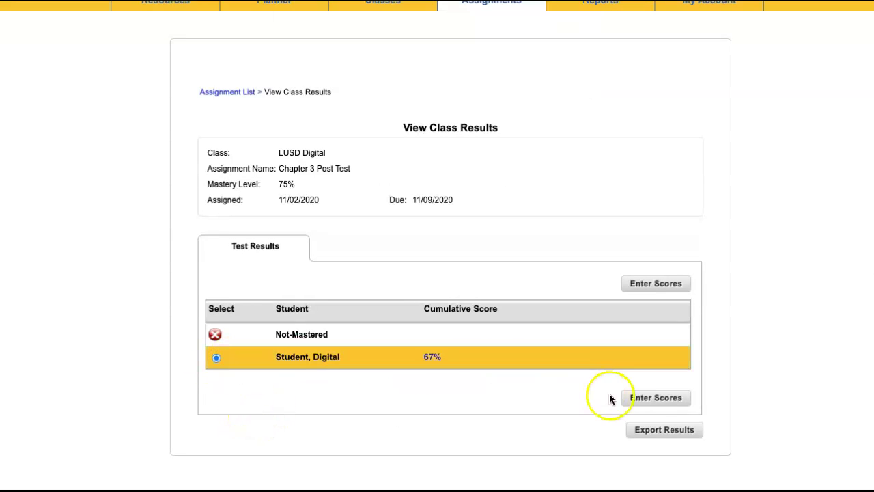
left_click(660, 400)
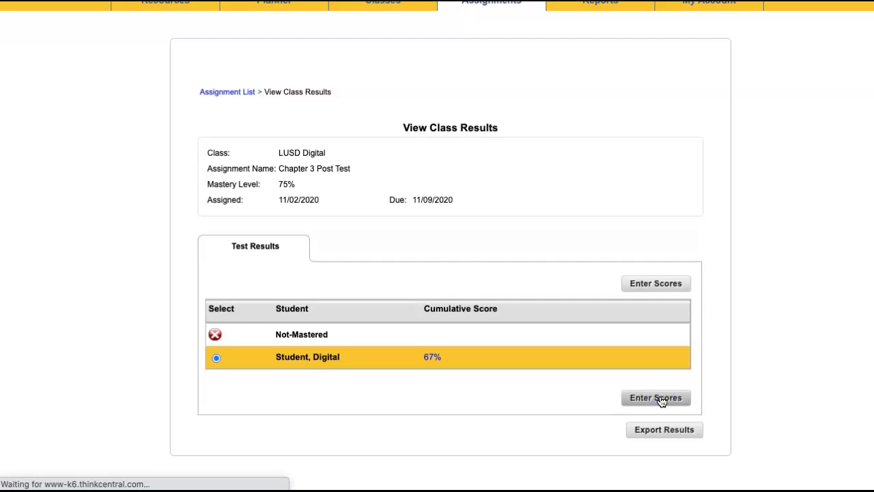
scroll(482, 414, "down", 2)
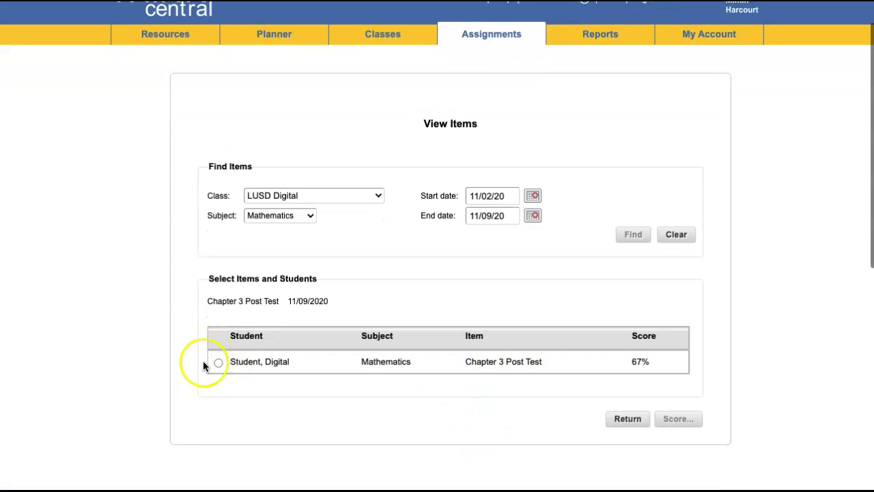
left_click(218, 363)
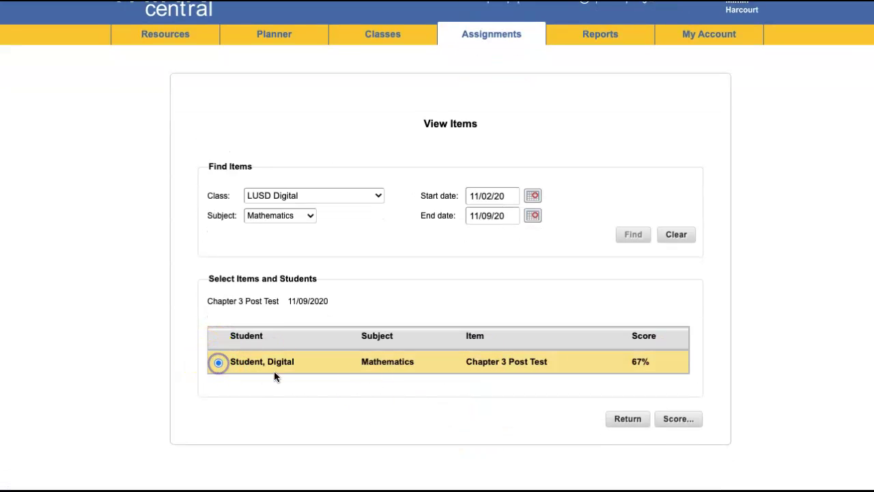
left_click(680, 418)
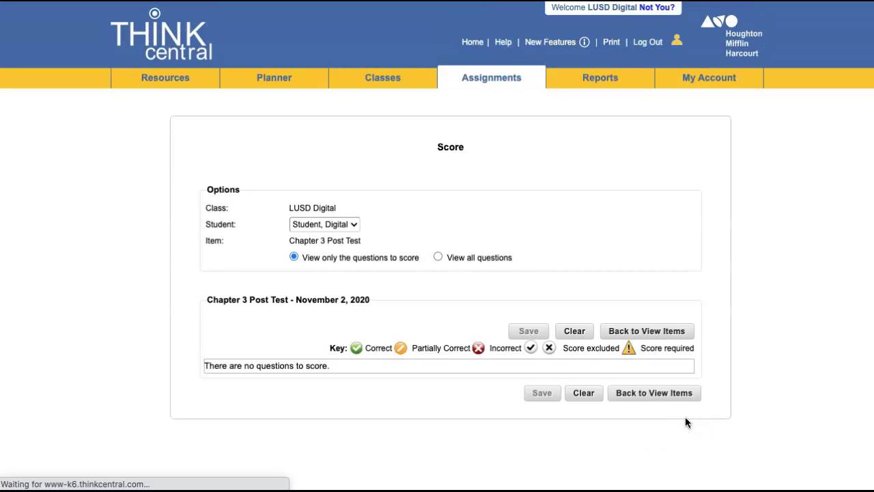
Step: Show all questions on the Score page and look through the scores and comment fields of the first items
scroll(685, 418, "down", 1)
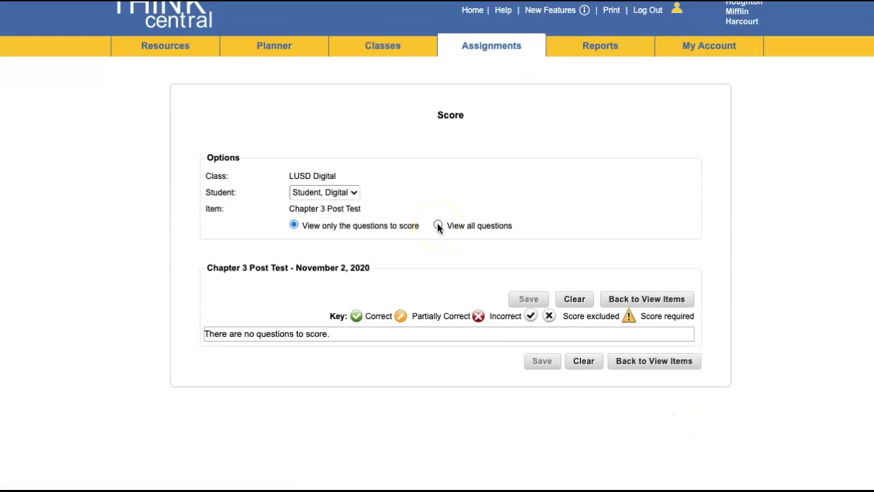
left_click(438, 227)
scroll(432, 386, "down", 1)
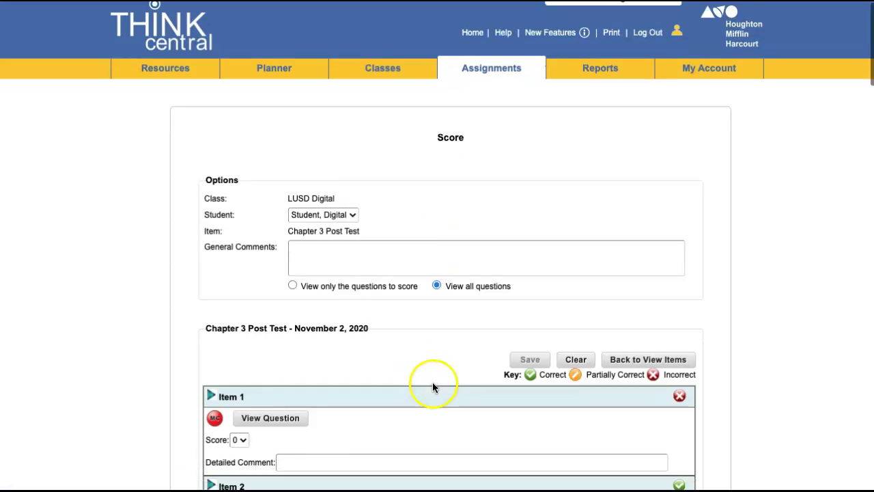
scroll(432, 386, "down", 5)
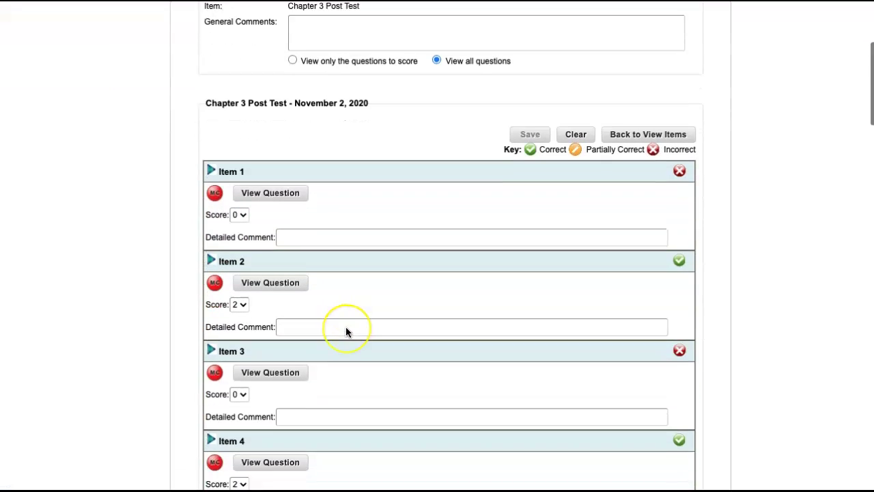
scroll(346, 332, "down", 2)
scroll(347, 332, "down", 5)
scroll(349, 332, "down", 4)
Step: Set item 7's score to 0 and item 21's score to 2, and save the changed scores
left_click(240, 268)
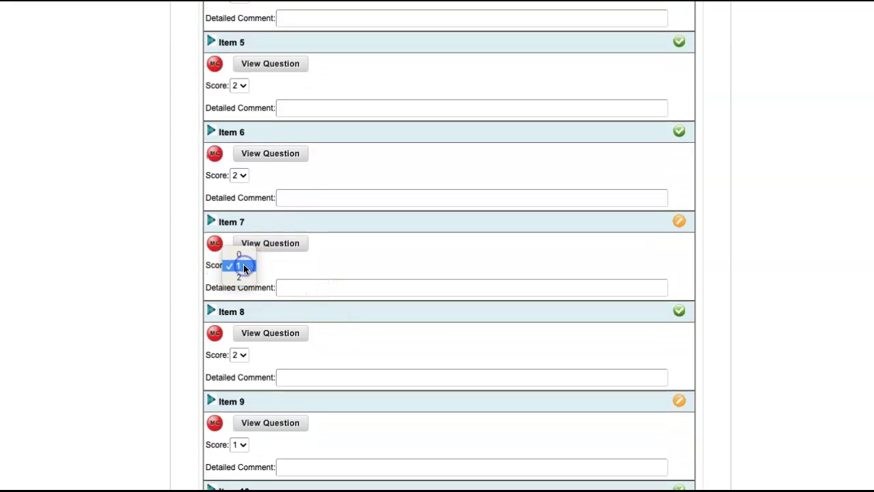
left_click(247, 255)
left_click(310, 296)
left_click(543, 371)
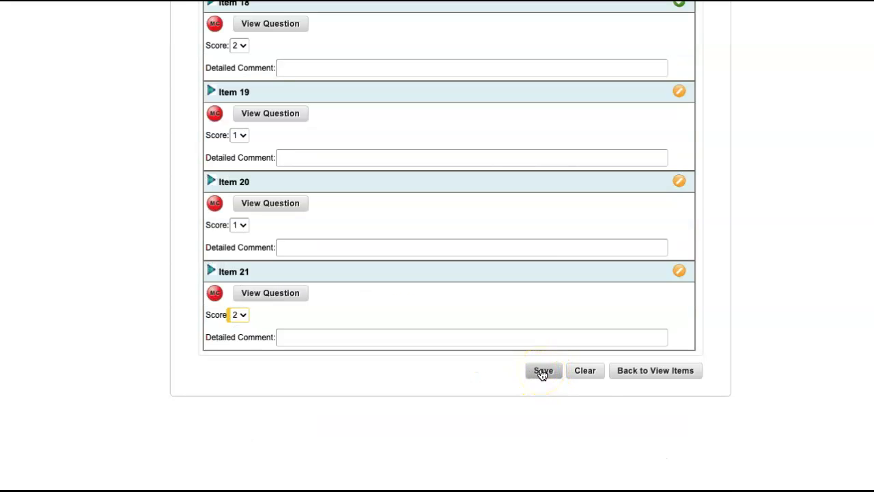
left_click(543, 372)
left_click(590, 296)
left_click(591, 297)
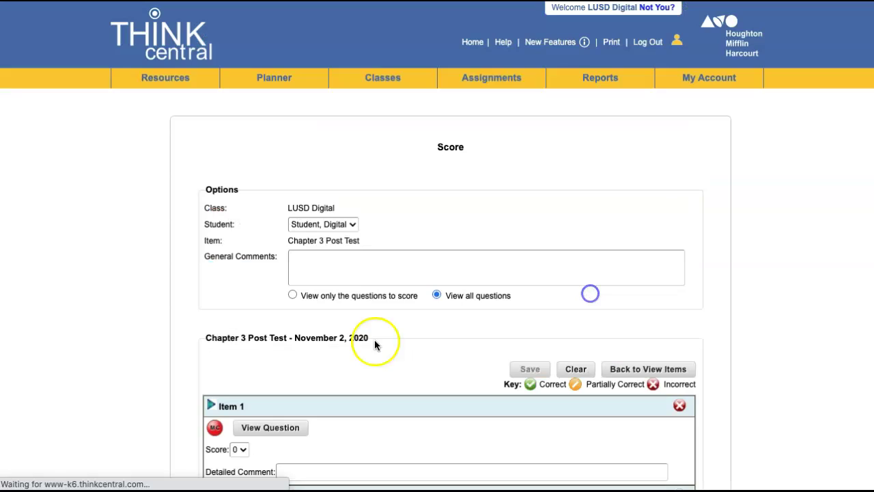
Step: Return to the assignment list and look through its assignments
mouse_move(509, 81)
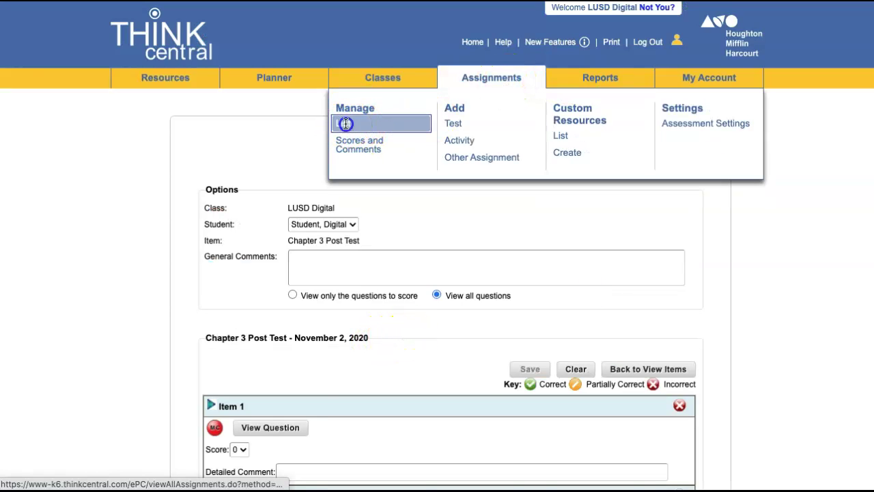
left_click(345, 124)
scroll(415, 320, "down", 10)
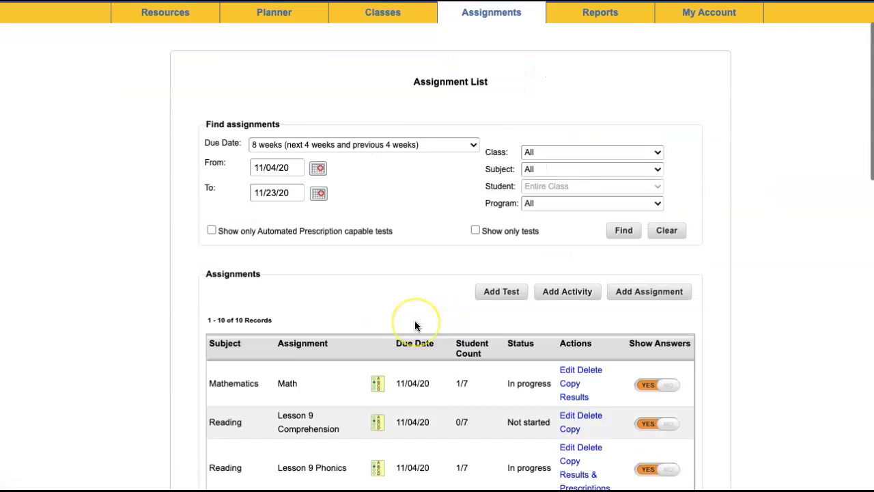
scroll(415, 320, "up", 10)
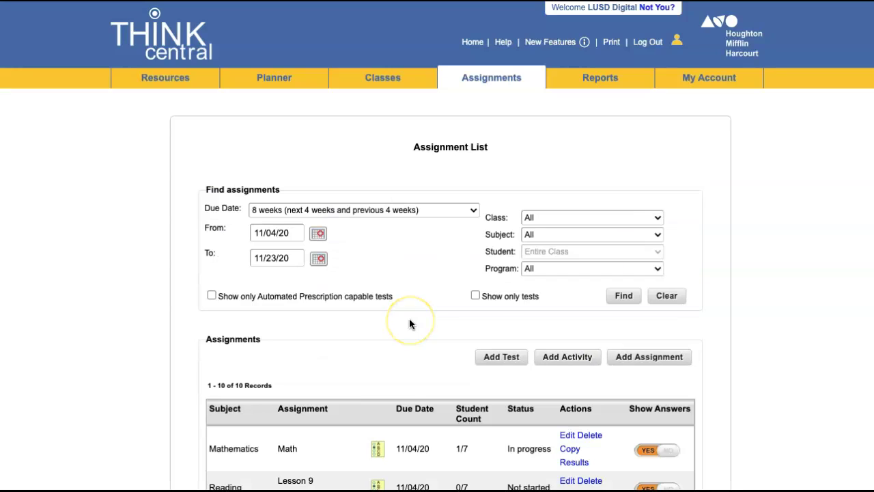